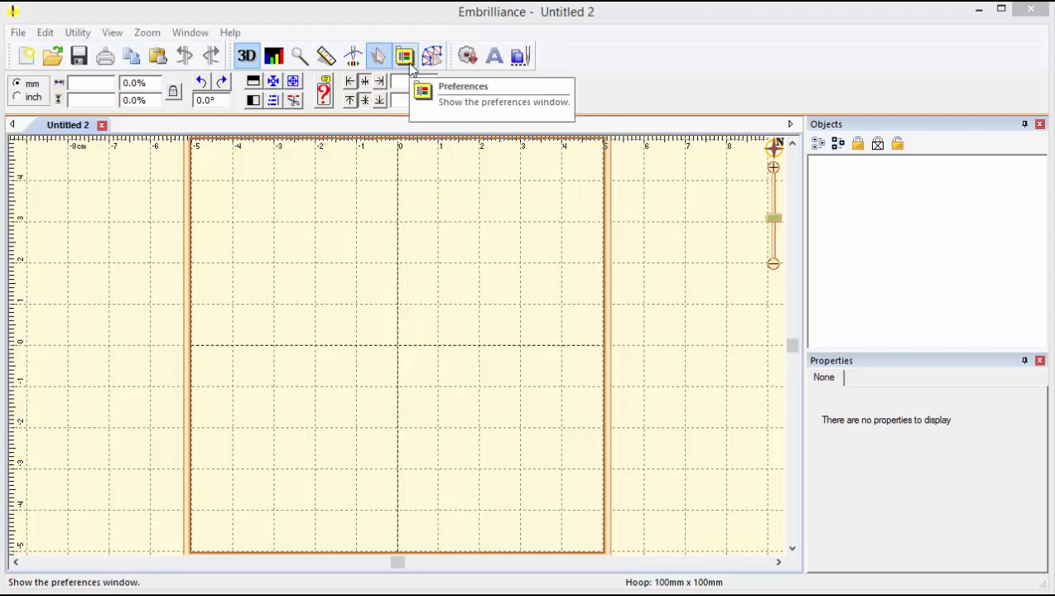
Step: Set the hoop to the multi-position 100 x 172 Large Hoop in the PES format
{"action": "left_click", "coordinate": [410, 63]}
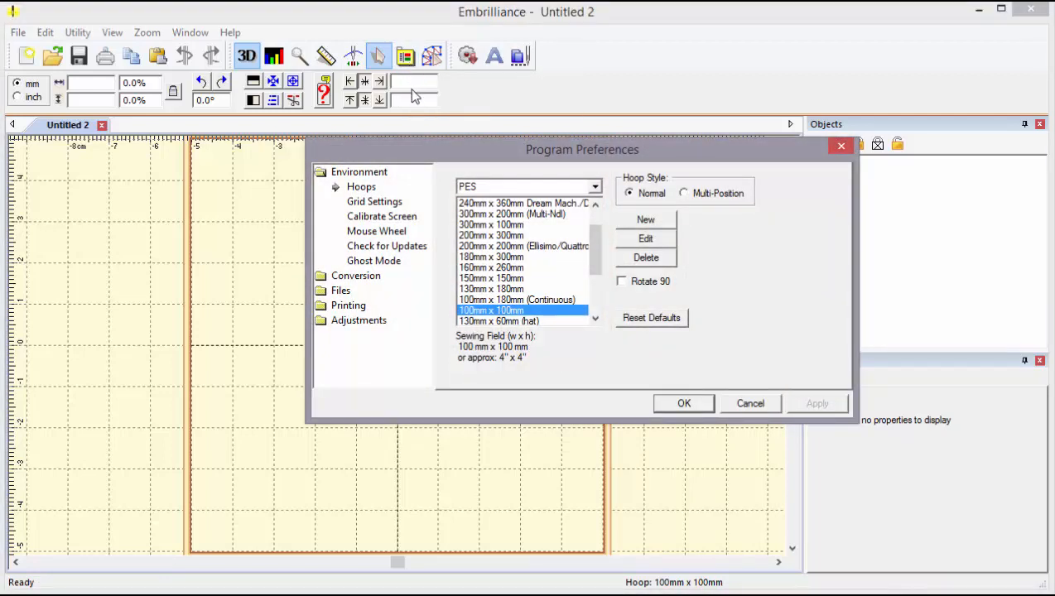
{"action": "left_click", "coordinate": [696, 199]}
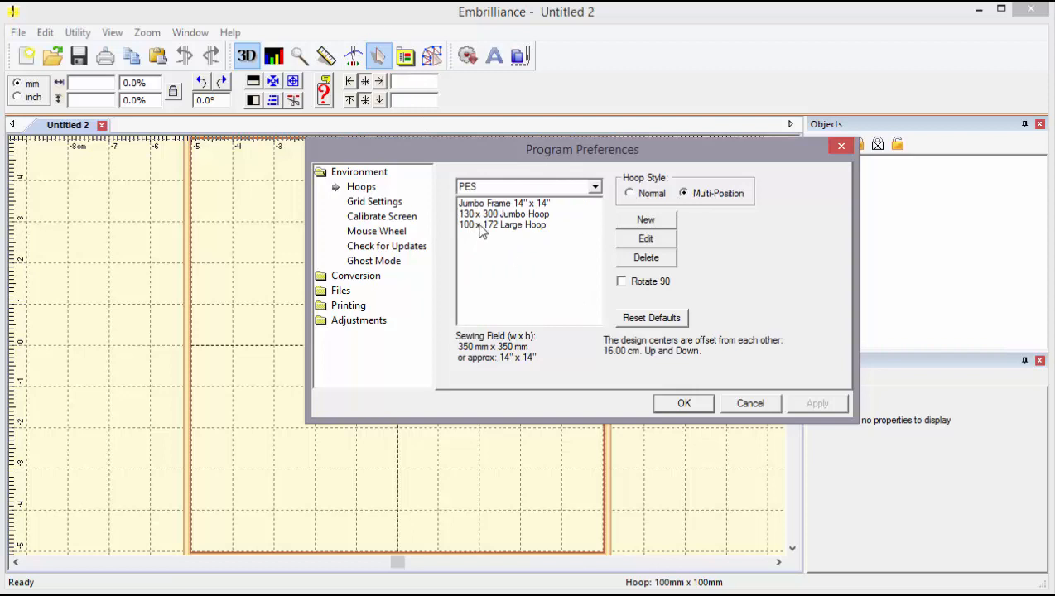
{"action": "left_click", "coordinate": [507, 225]}
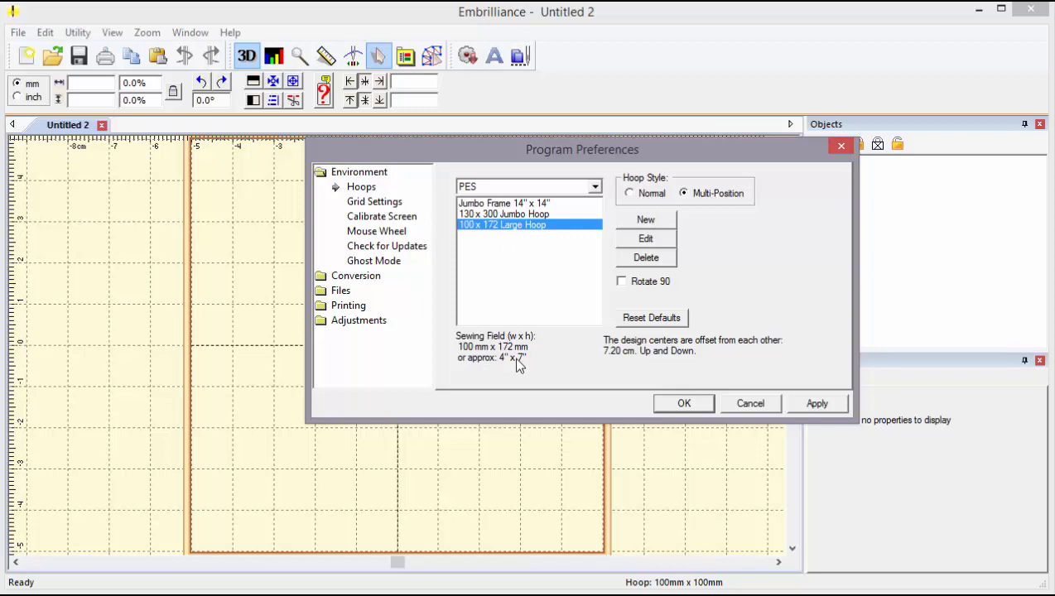
{"action": "left_click", "coordinate": [682, 402]}
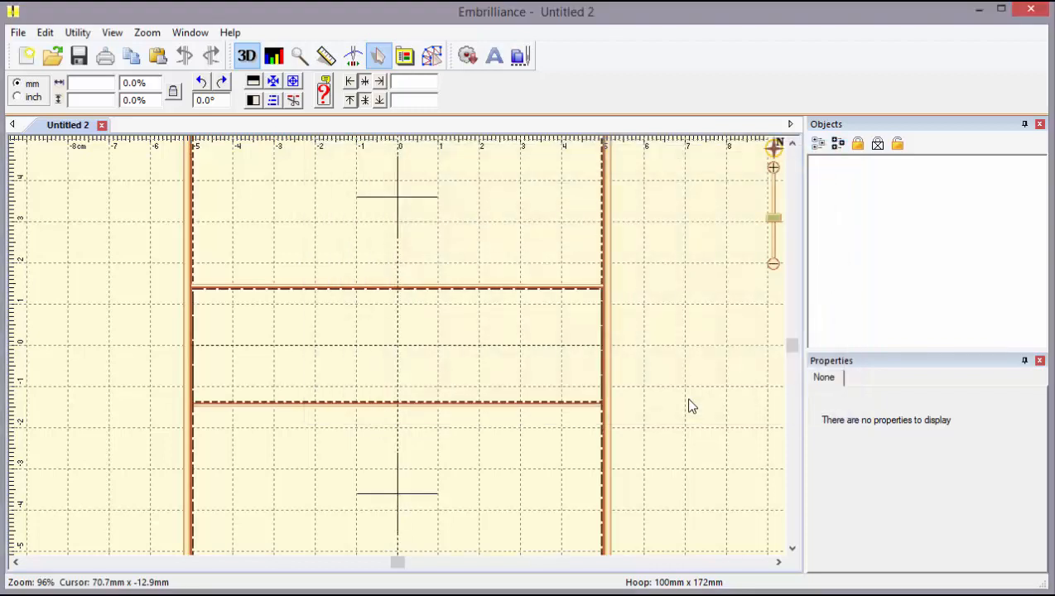
{"action": "scroll", "coordinate": [689, 405], "scroll_direction": "down", "scroll_amount": 2}
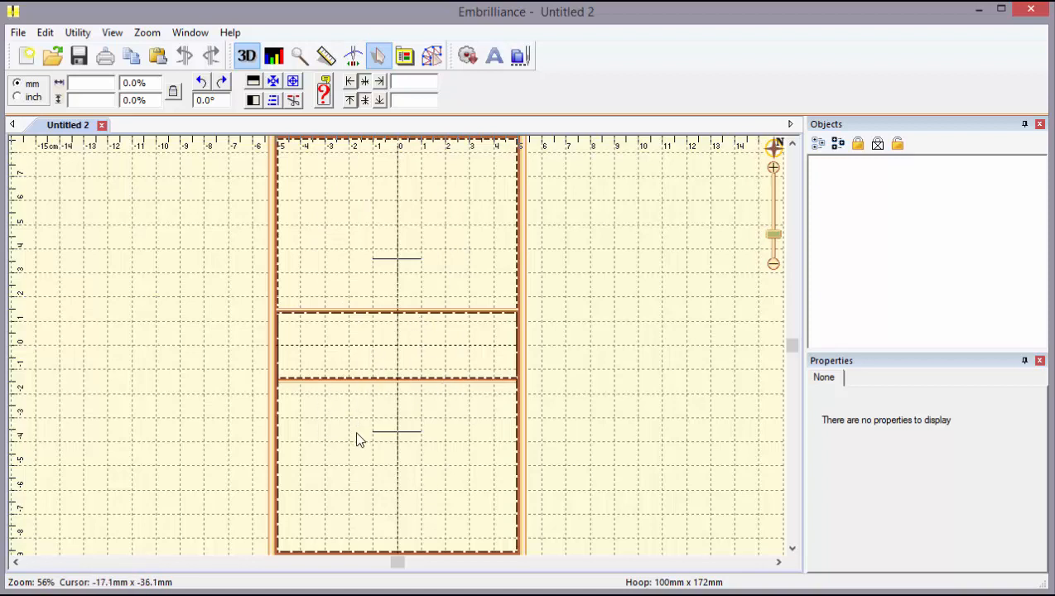
Step: Switch to Create mode and merge the Square and Rectangle Vert shapes from the Embrilliance: Outlines library catalog
{"action": "left_click", "coordinate": [432, 57]}
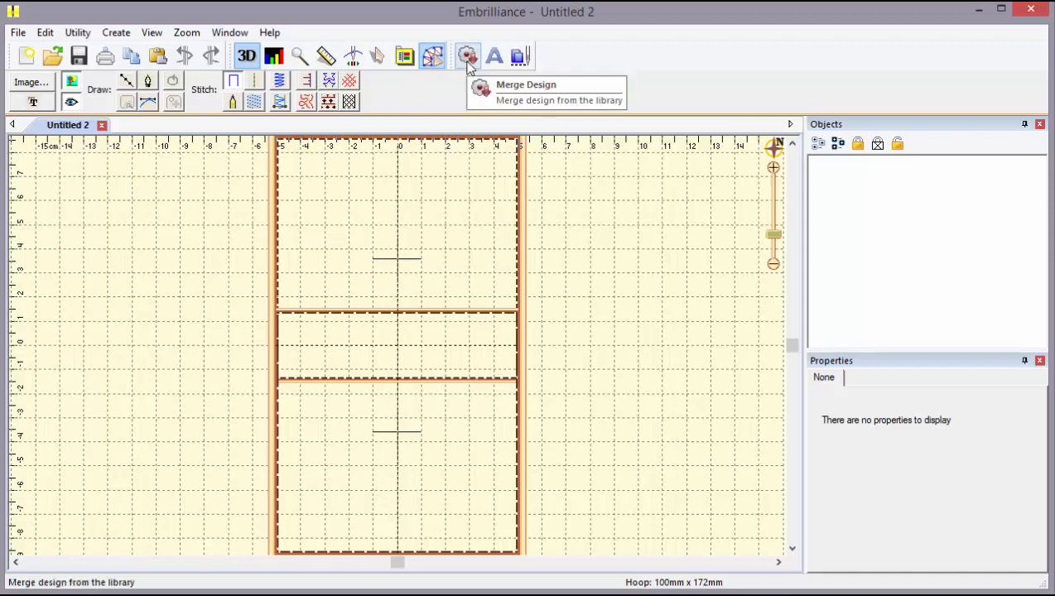
{"action": "left_click", "coordinate": [468, 62]}
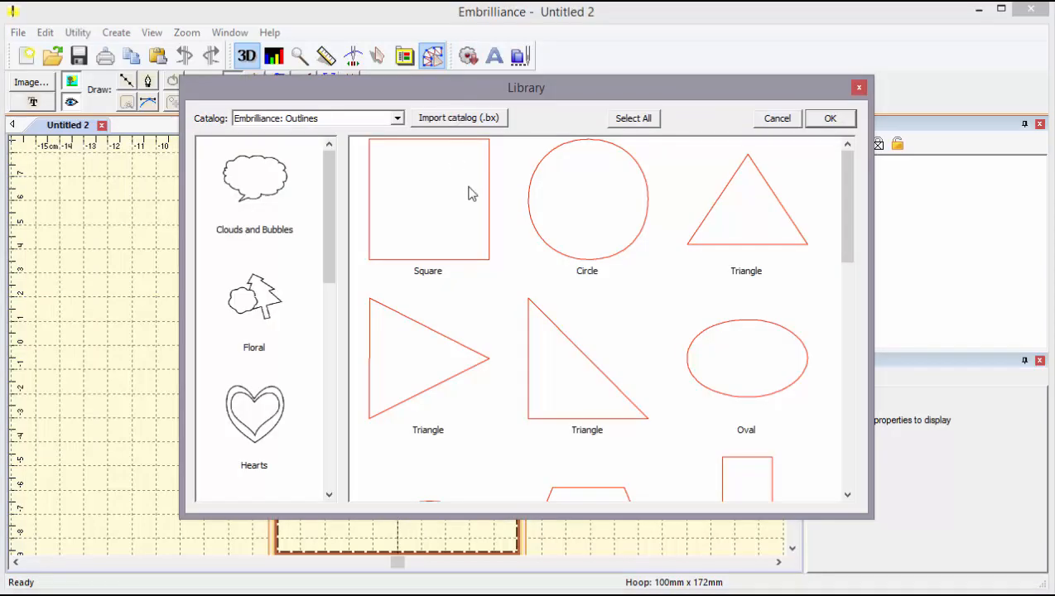
{"action": "left_click", "coordinate": [438, 240]}
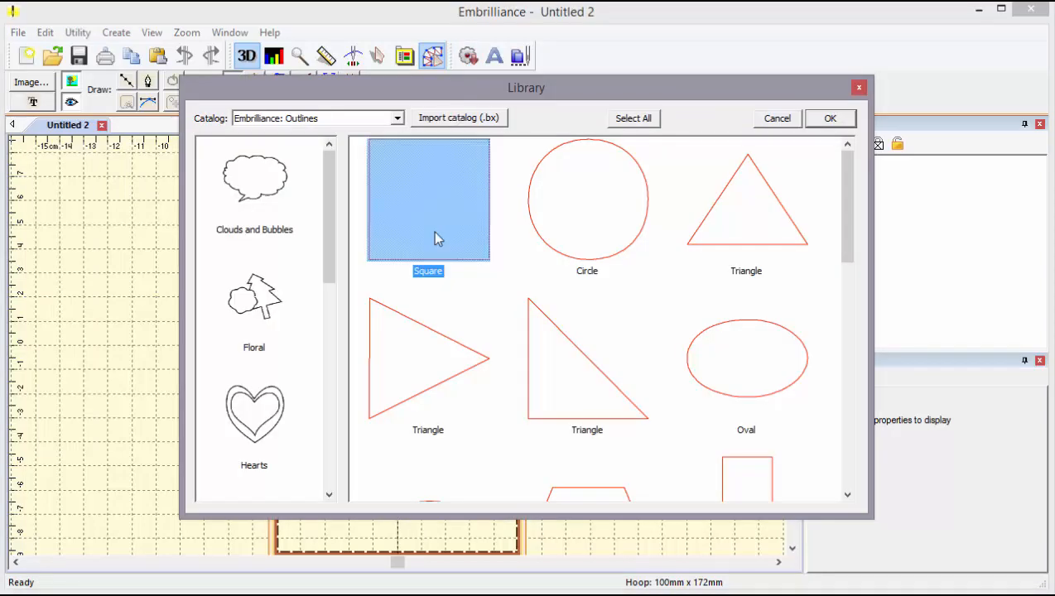
{"action": "left_click_drag", "start_coordinate": [848, 236], "coordinate": [852, 303]}
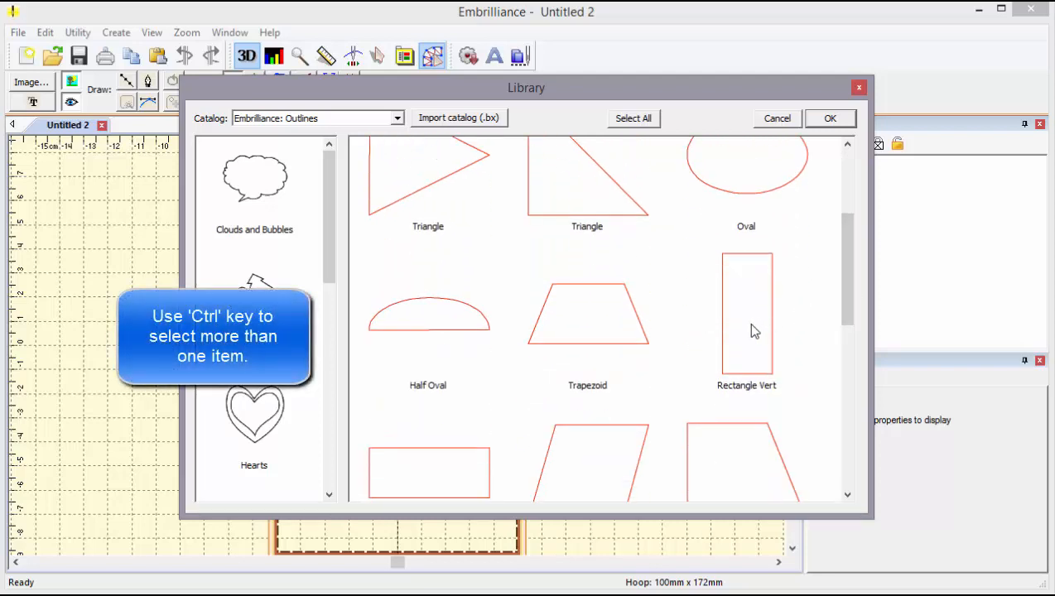
{"action": "left_click", "coordinate": [751, 325], "text": "ctrl"}
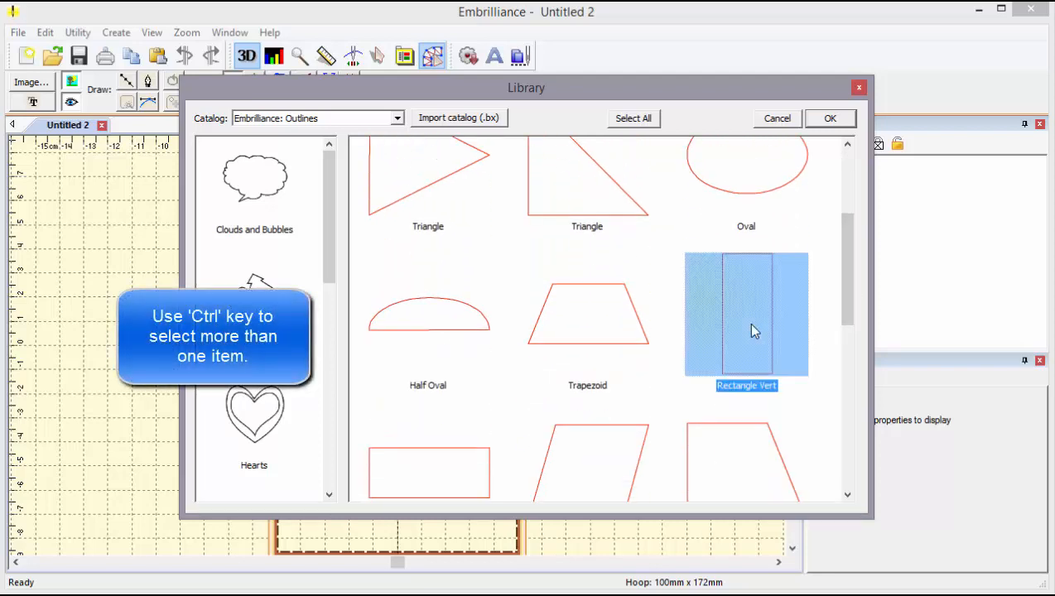
{"action": "left_click_drag", "start_coordinate": [846, 306], "coordinate": [846, 255]}
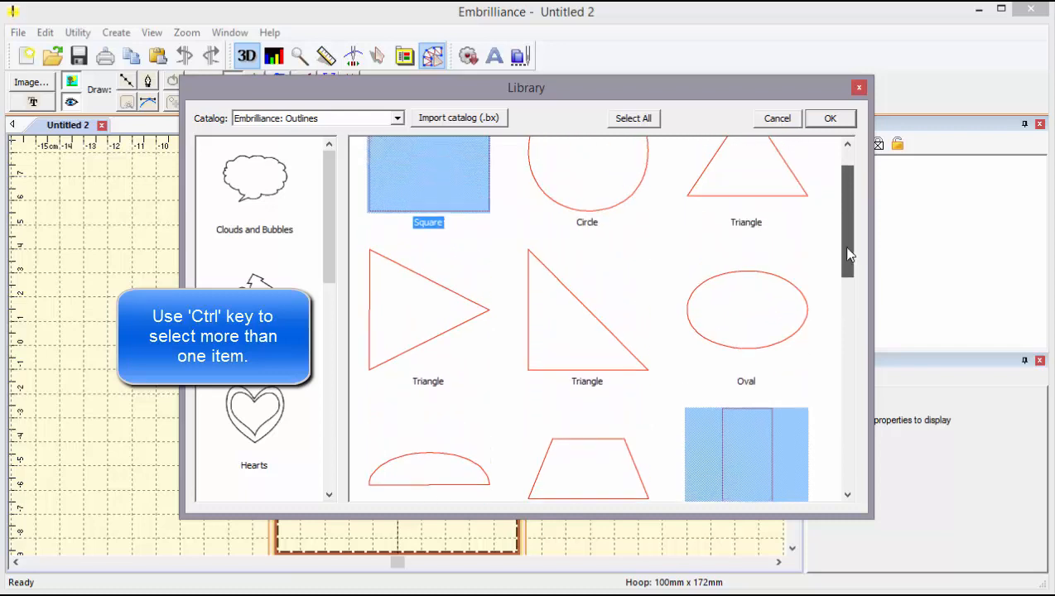
{"action": "left_click", "coordinate": [831, 119]}
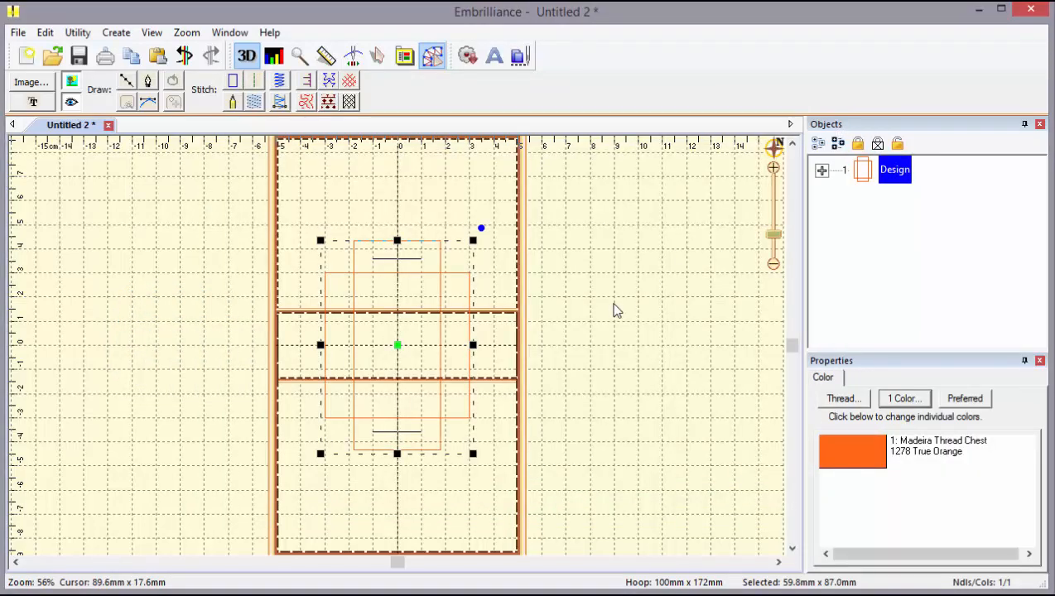
Step: Expand the merged design and move the vertical rectangle ahead of the square in the stitching order
{"action": "left_click", "coordinate": [821, 170]}
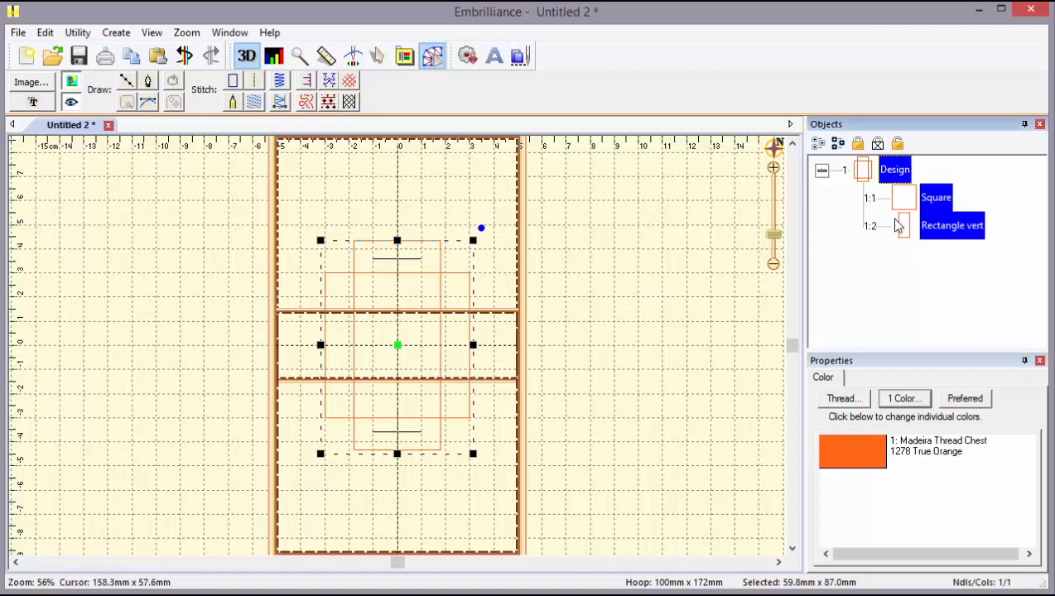
{"action": "left_click", "coordinate": [914, 260]}
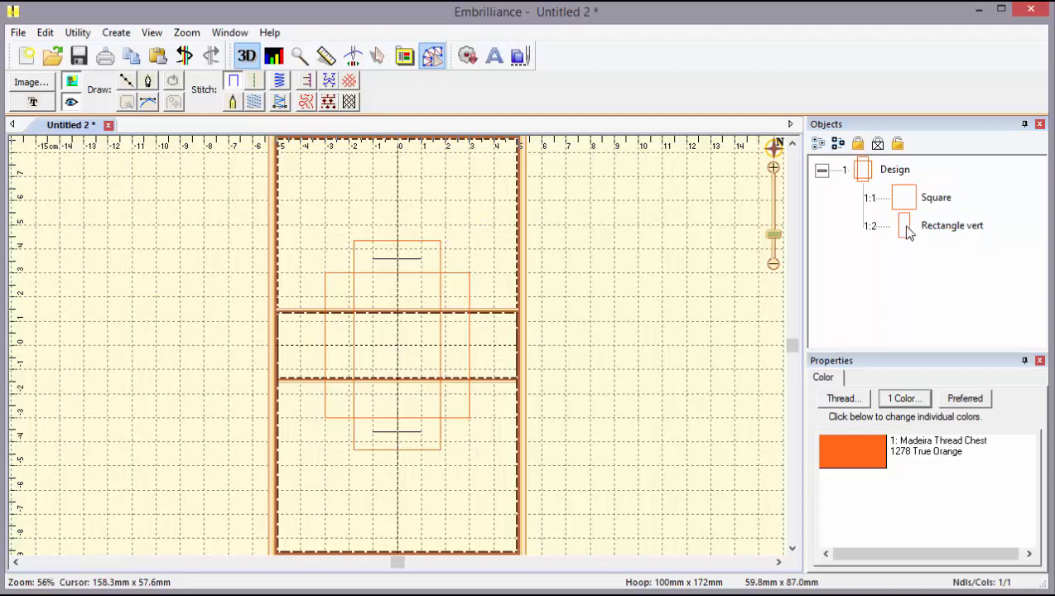
{"action": "left_click", "coordinate": [909, 232]}
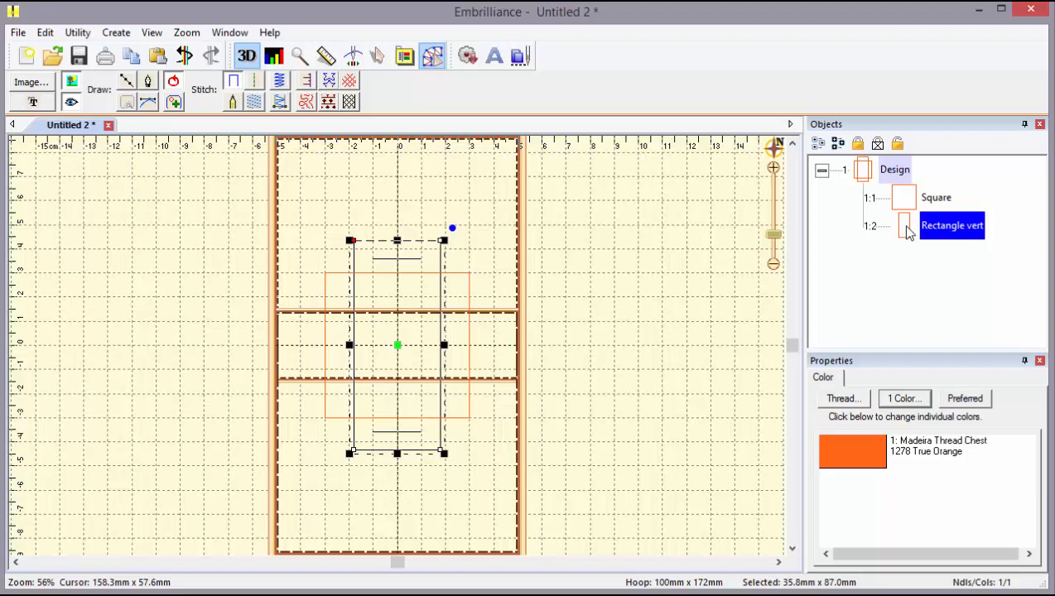
{"action": "left_click_drag", "start_coordinate": [908, 233], "coordinate": [896, 172]}
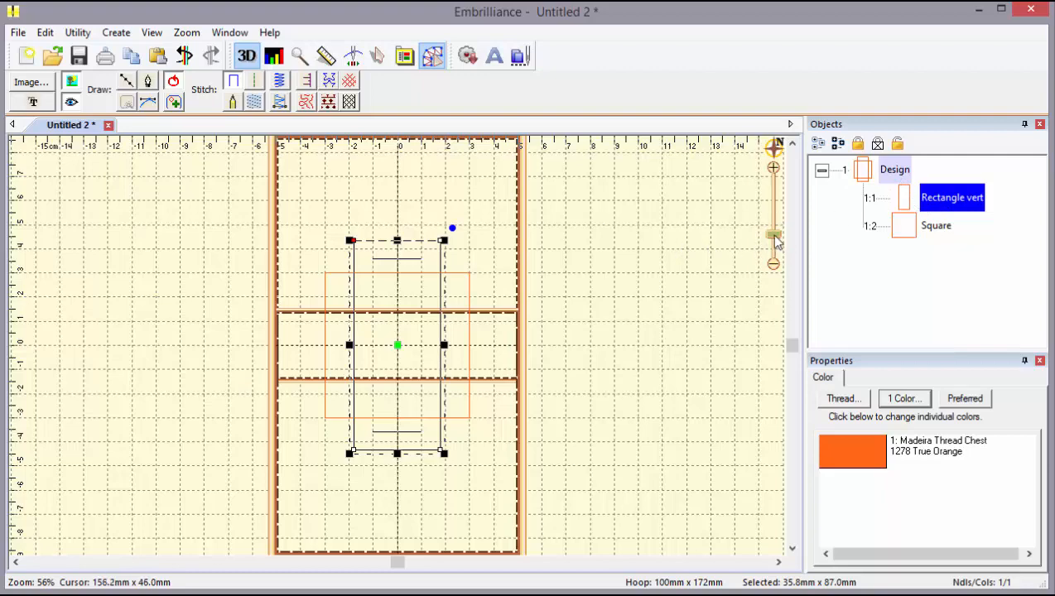
Step: Move the vertical rectangle up about 33 mm and narrow it from its left side to about 7 mm wide
{"action": "left_click_drag", "start_coordinate": [774, 236], "coordinate": [775, 220]}
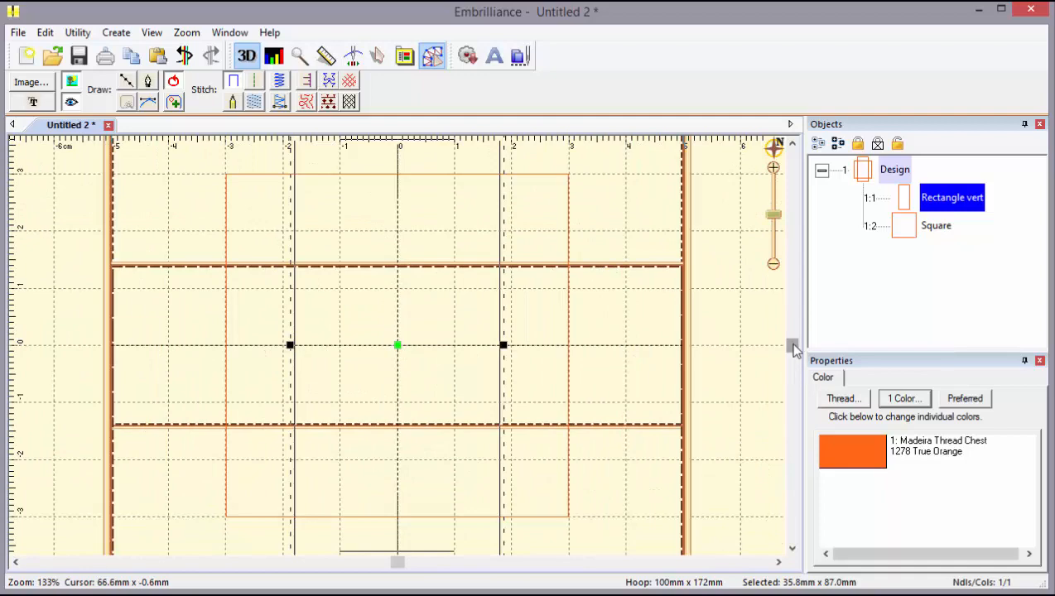
{"action": "left_click_drag", "start_coordinate": [793, 344], "coordinate": [793, 285]}
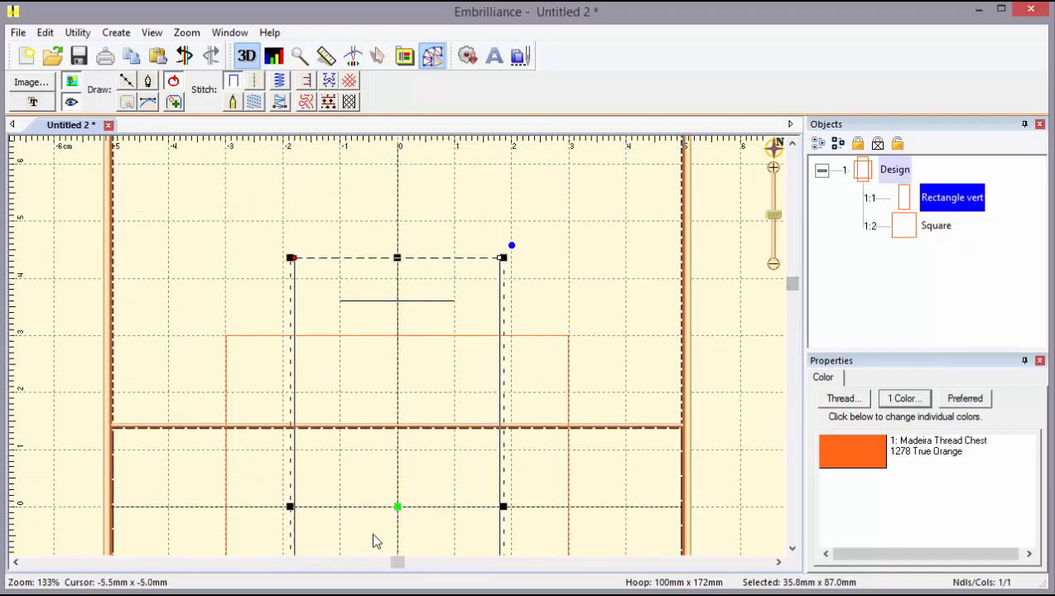
{"action": "left_click_drag", "start_coordinate": [399, 508], "coordinate": [396, 320]}
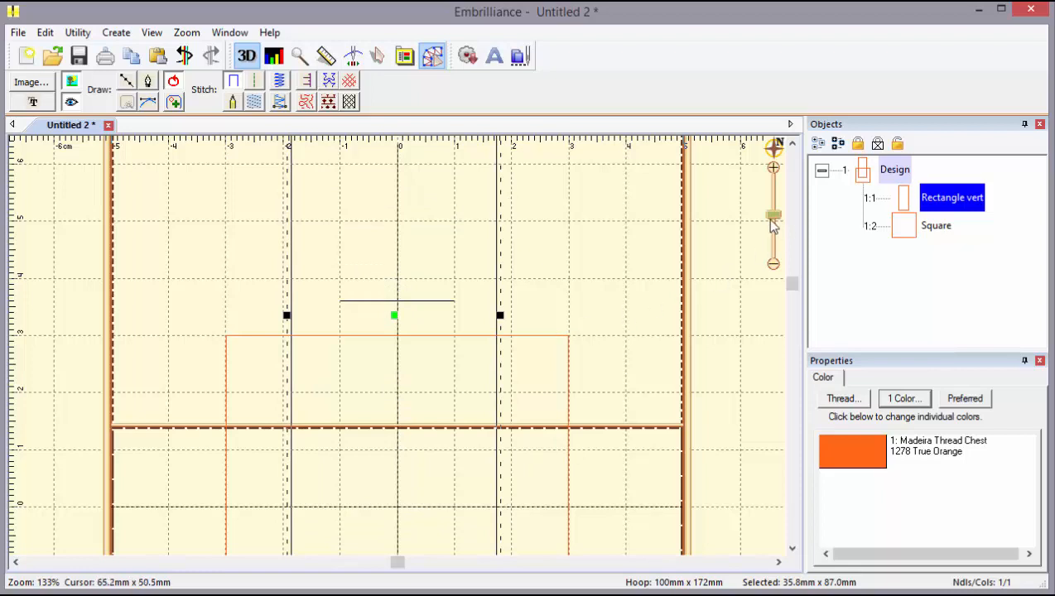
{"action": "left_click_drag", "start_coordinate": [773, 218], "coordinate": [772, 229]}
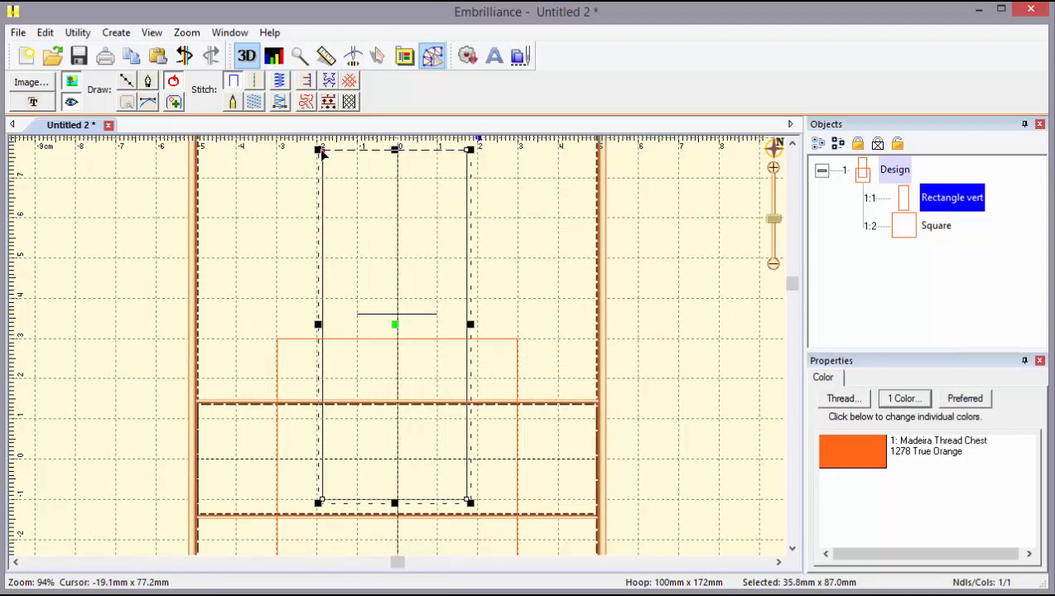
{"action": "left_click_drag", "start_coordinate": [319, 323], "coordinate": [432, 322]}
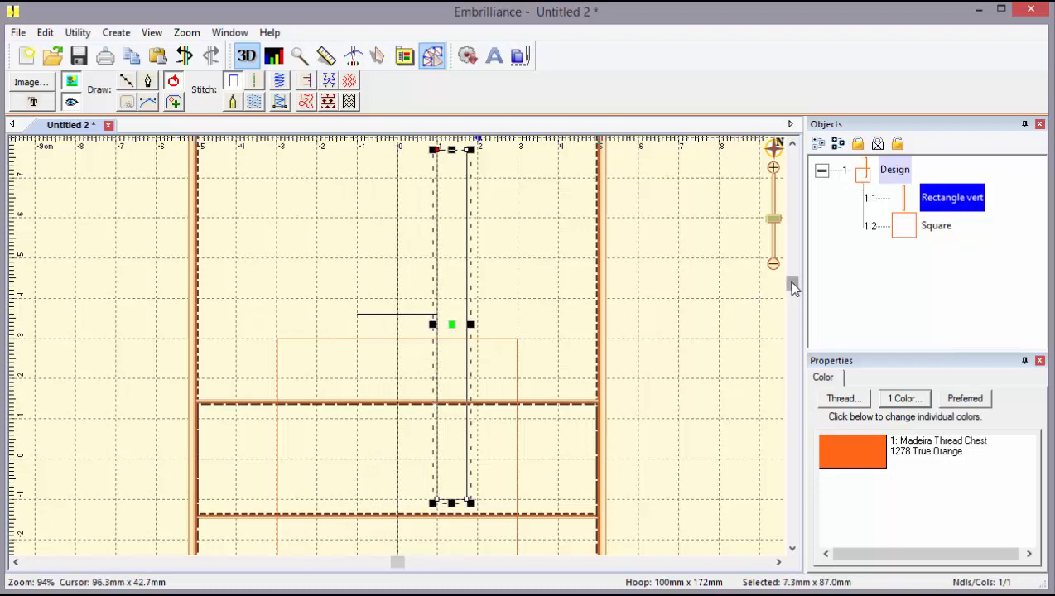
Step: Rotate the narrow rectangle about 23° clockwise and level its lower end by raising the lower-right corner point
{"action": "left_click_drag", "start_coordinate": [792, 286], "coordinate": [792, 277]}
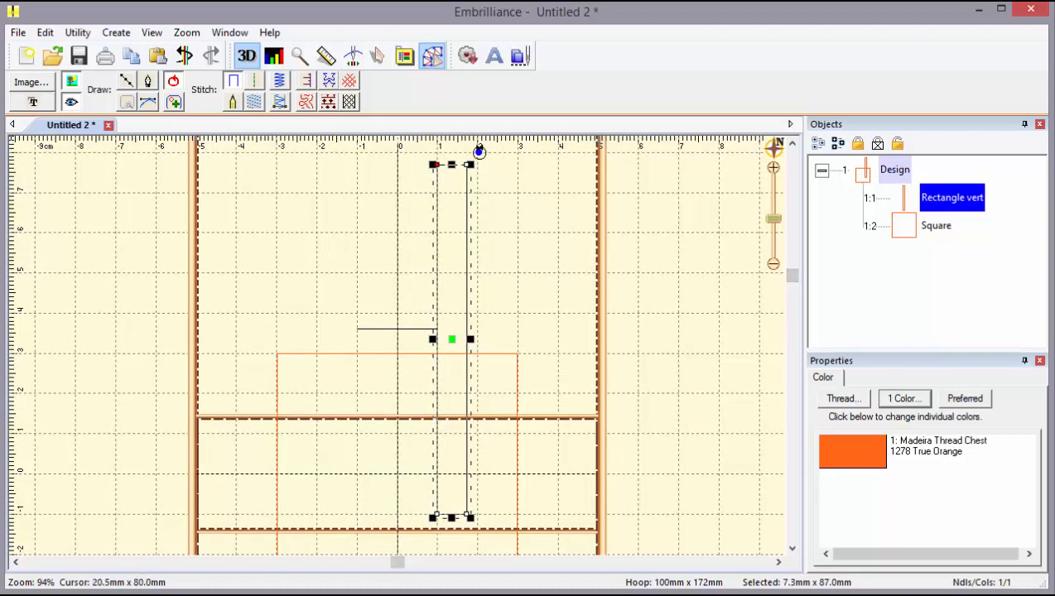
{"action": "left_click_drag", "start_coordinate": [478, 148], "coordinate": [530, 228]}
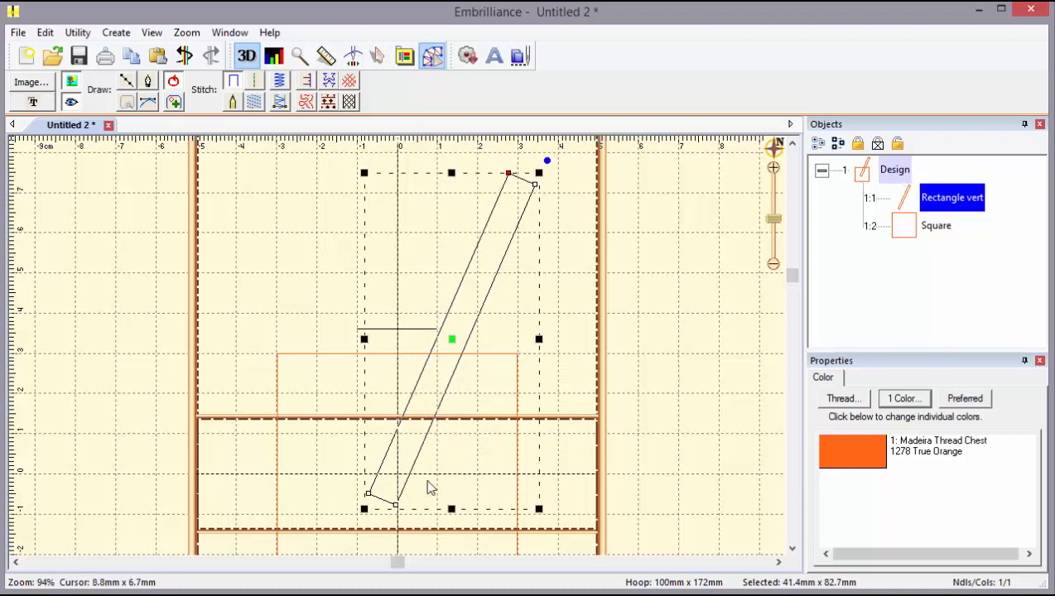
{"action": "left_click_drag", "start_coordinate": [400, 501], "coordinate": [400, 496]}
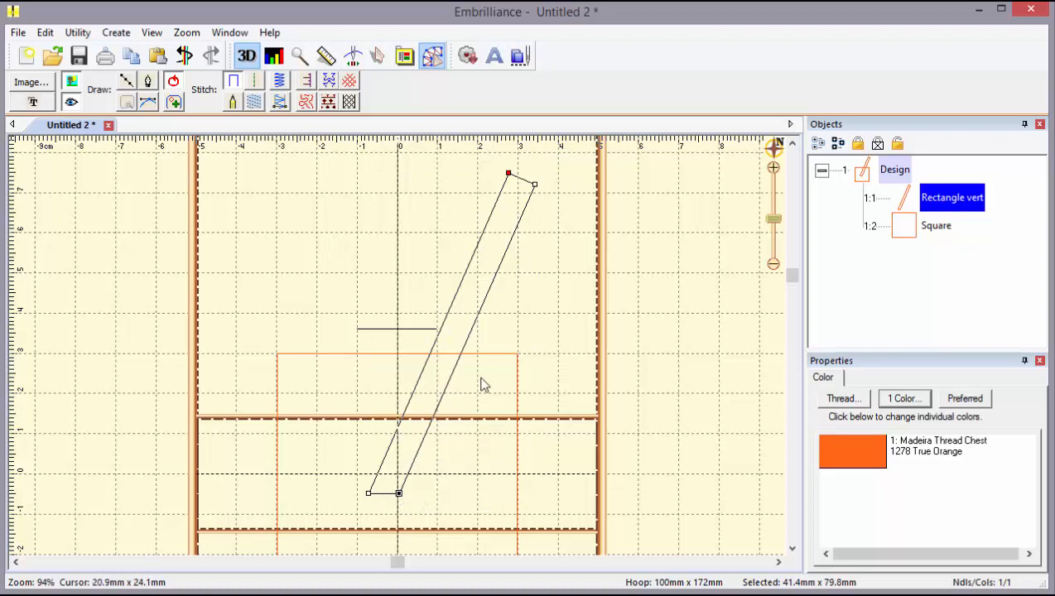
Step: Reselect the slanted rectangle and shift it about 7 mm up and 3 mm to the right
{"action": "left_click", "coordinate": [500, 336]}
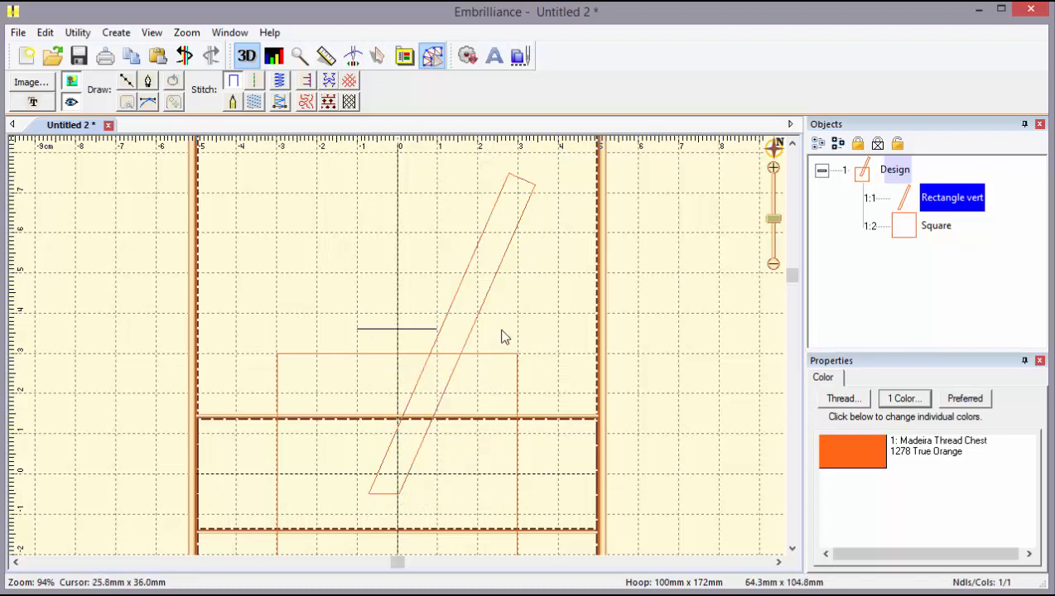
{"action": "left_click", "coordinate": [469, 338]}
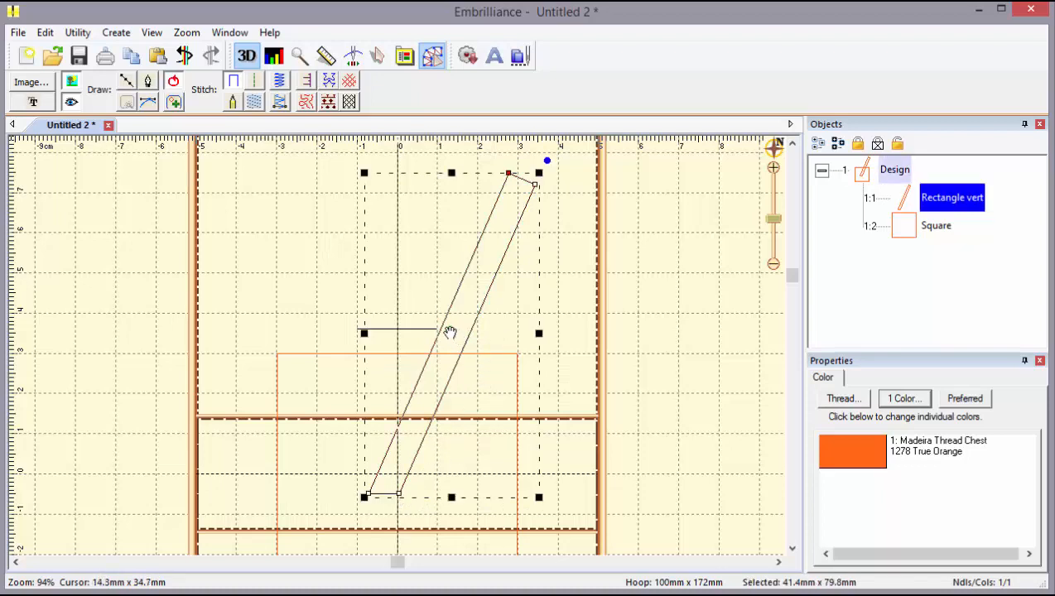
{"action": "left_click_drag", "start_coordinate": [450, 332], "coordinate": [466, 309]}
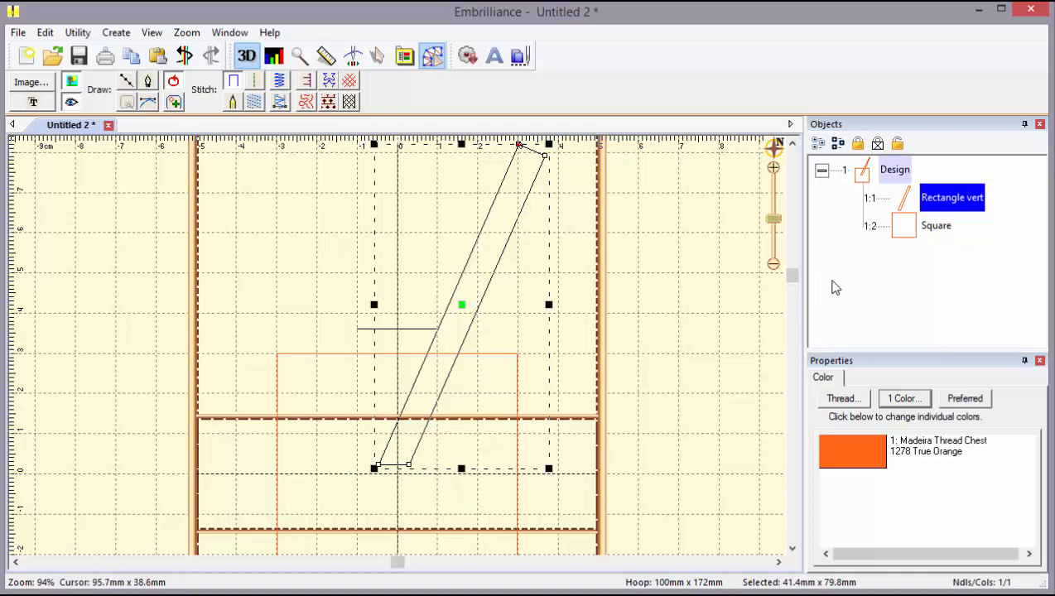
Step: Move the square about 27 mm down and 4 mm left, beneath the slanted rectangle, and rotate it about 12° clockwise
{"action": "left_click_drag", "start_coordinate": [790, 278], "coordinate": [789, 378]}
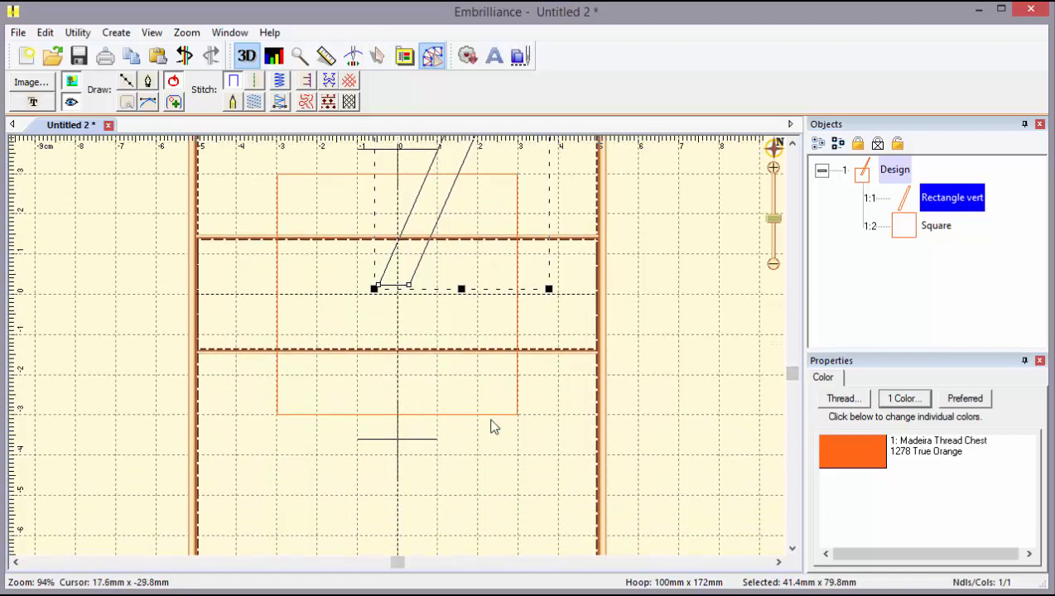
{"action": "left_click", "coordinate": [899, 245]}
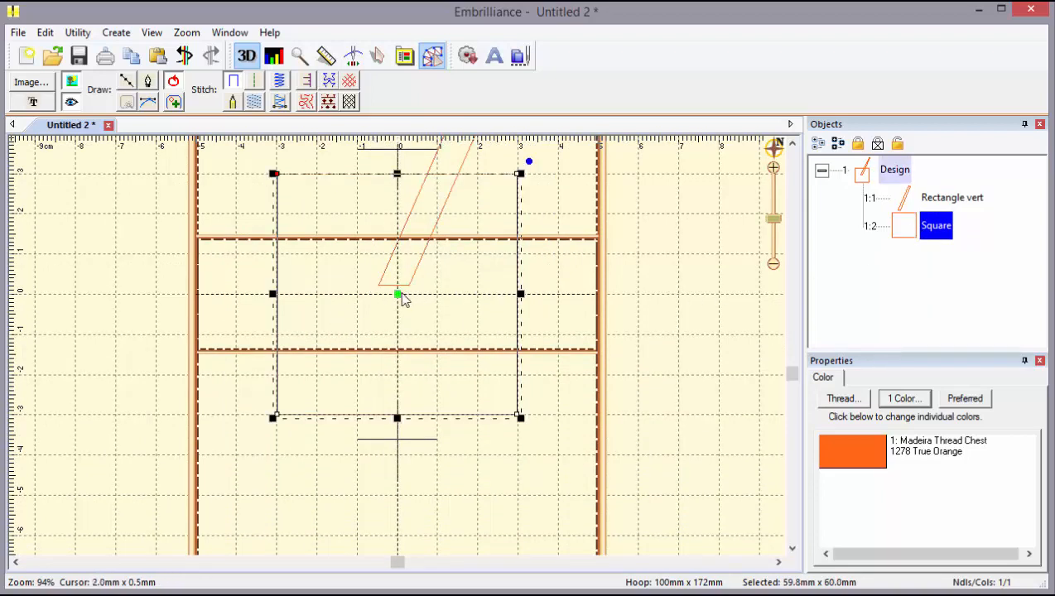
{"action": "left_click_drag", "start_coordinate": [397, 295], "coordinate": [376, 406]}
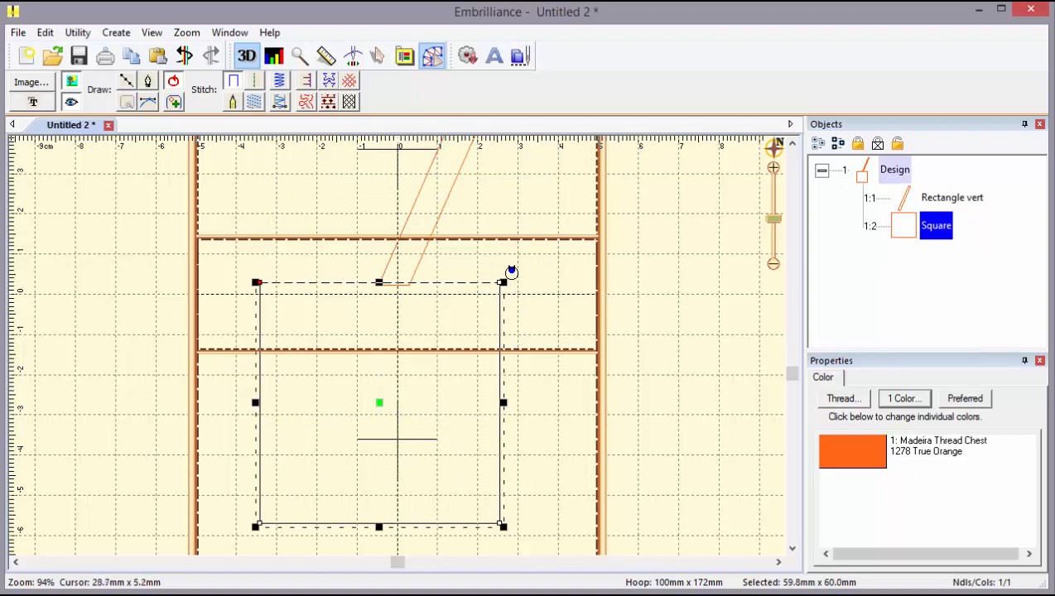
{"action": "left_click_drag", "start_coordinate": [512, 269], "coordinate": [542, 299]}
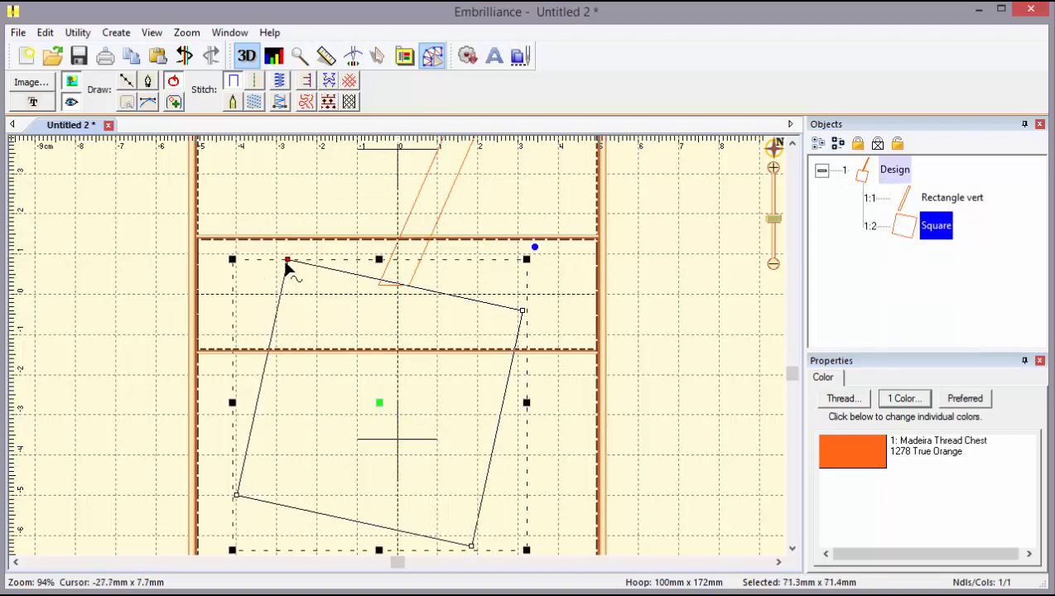
Step: Lower the square's upper-left corner point by about 7 mm and raise its upper-right corner point by about 2 mm
{"action": "left_click_drag", "start_coordinate": [287, 261], "coordinate": [286, 291]}
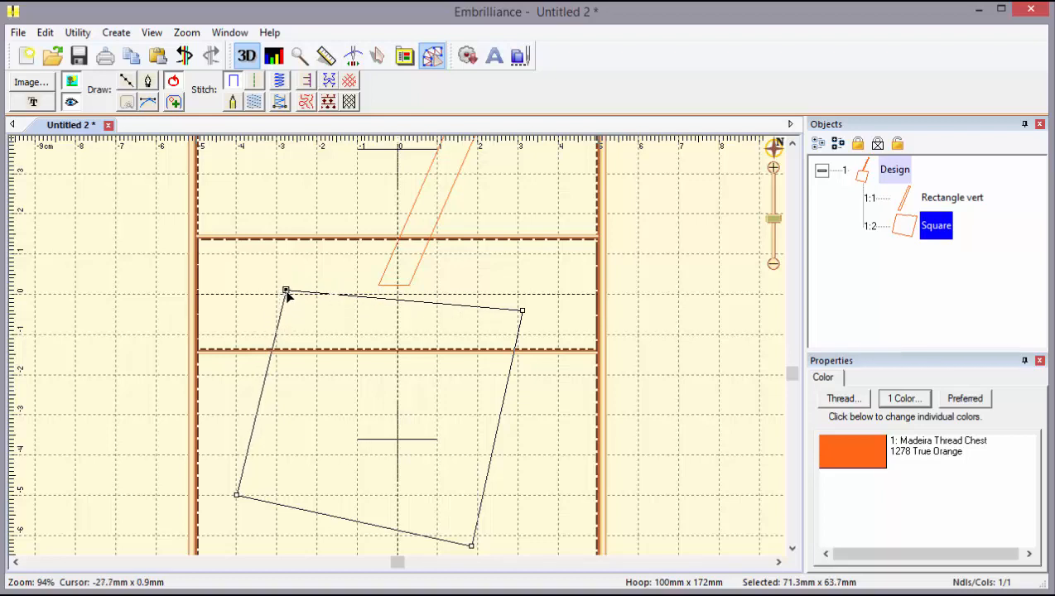
{"action": "left_click_drag", "start_coordinate": [522, 313], "coordinate": [521, 305]}
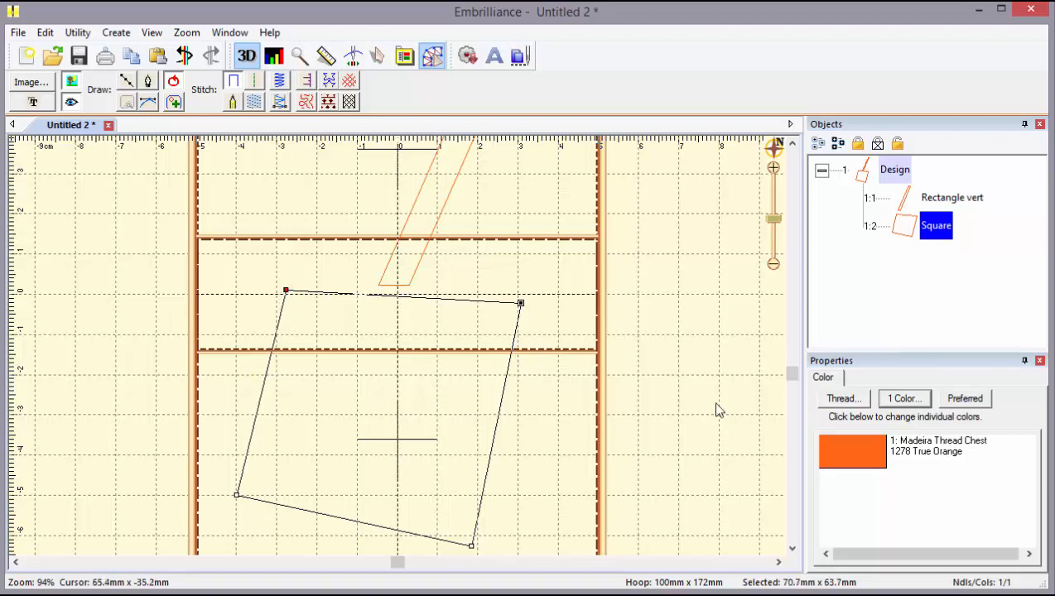
Step: Add five points along the square's bottom edge and convert all the points on that edge to Cusp
{"action": "left_click_drag", "start_coordinate": [792, 375], "coordinate": [793, 403]}
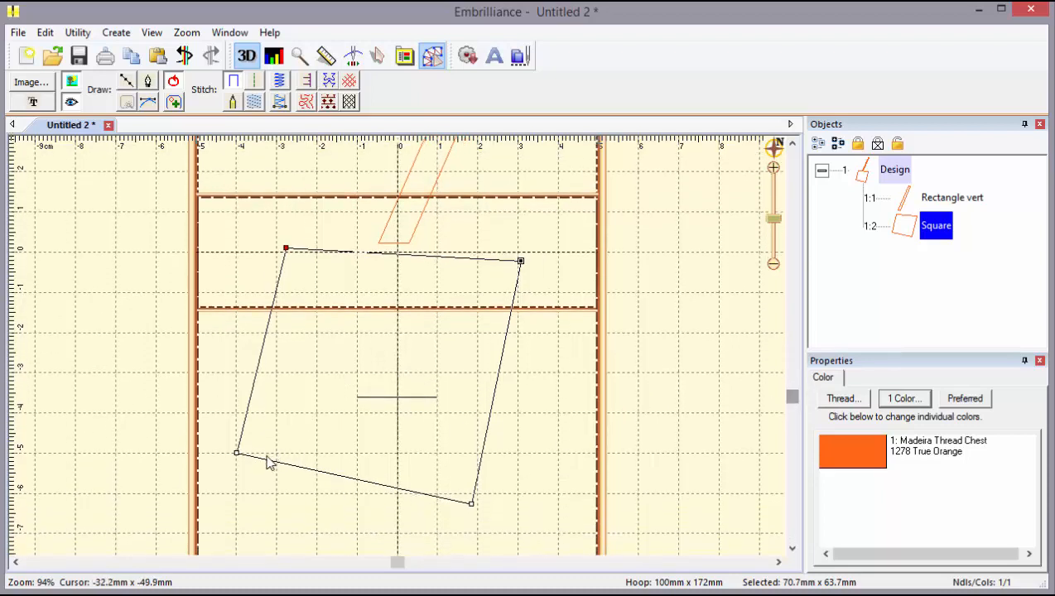
{"action": "left_click", "coordinate": [267, 459]}
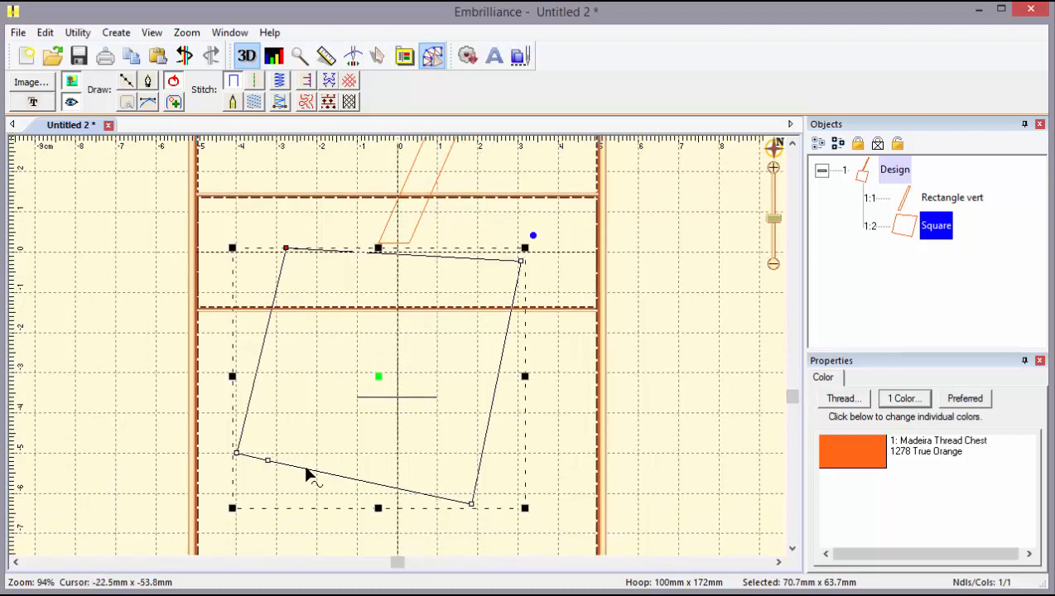
{"action": "left_click", "coordinate": [306, 468]}
{"action": "left_click", "coordinate": [350, 477]}
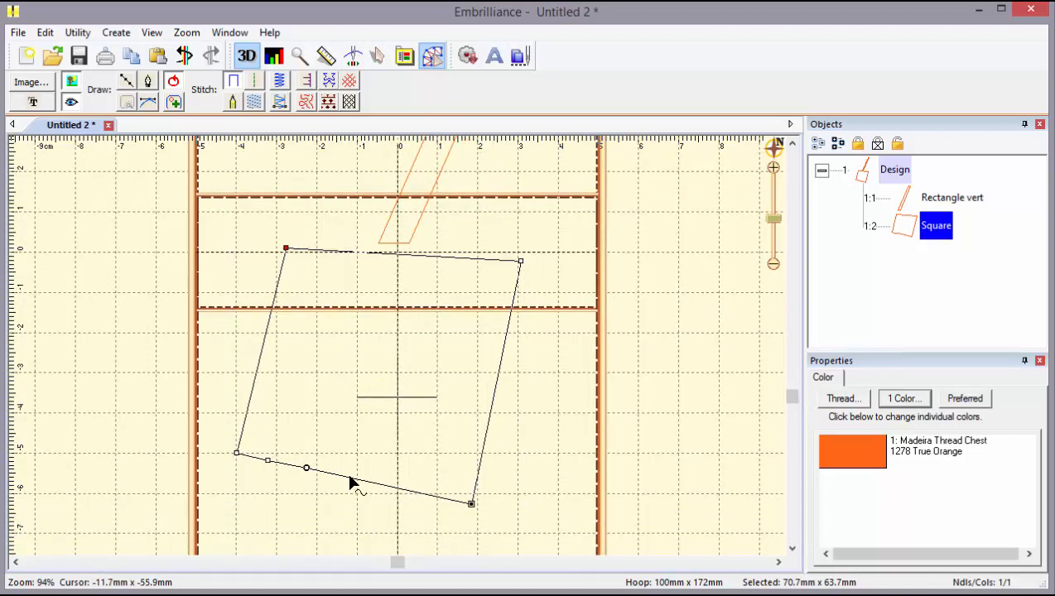
{"action": "left_click", "coordinate": [398, 490]}
{"action": "left_click", "coordinate": [430, 497]}
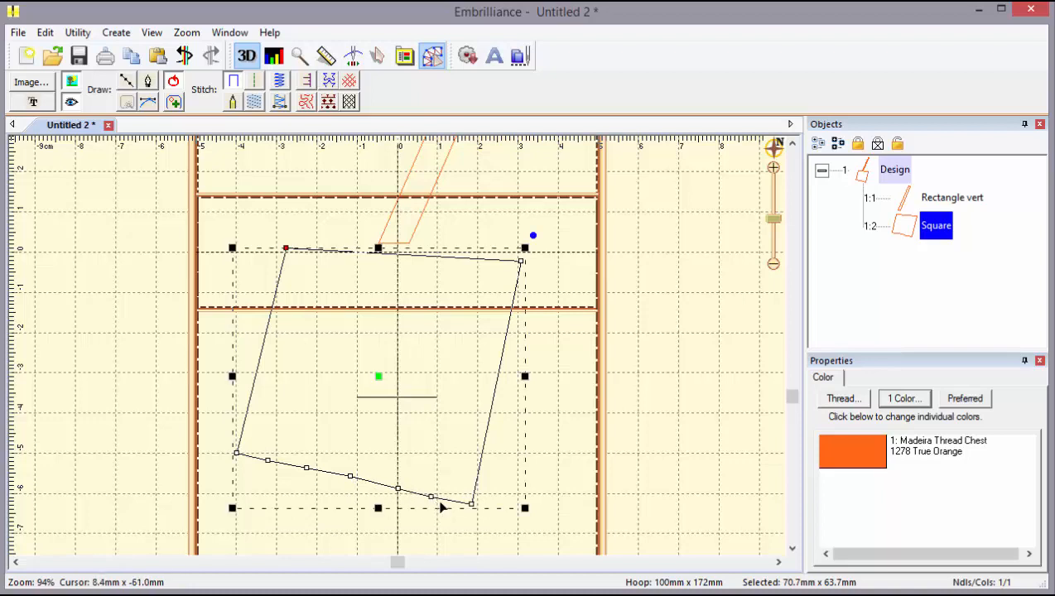
{"action": "mouse_move", "coordinate": [492, 502]}
{"action": "left_mouse_down"}
{"action": "mouse_move", "coordinate": [238, 445]}
{"action": "mouse_move", "coordinate": [218, 467]}
{"action": "mouse_move", "coordinate": [333, 501]}
{"action": "mouse_move", "coordinate": [410, 500]}
{"action": "mouse_move", "coordinate": [484, 515]}
{"action": "left_mouse_up"}
{"action": "right_click", "coordinate": [472, 506]}
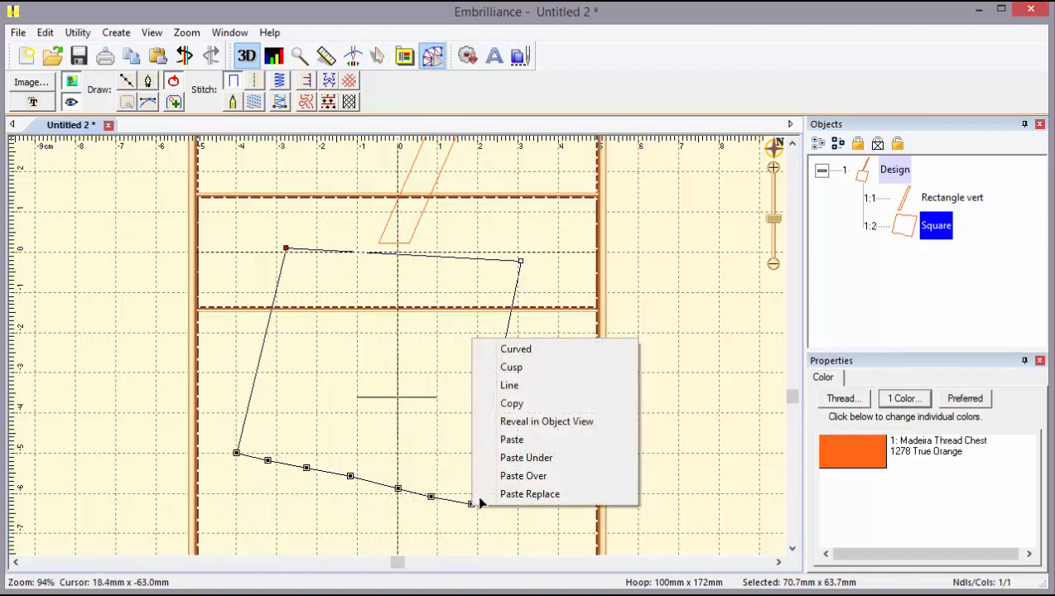
{"action": "left_click", "coordinate": [521, 367]}
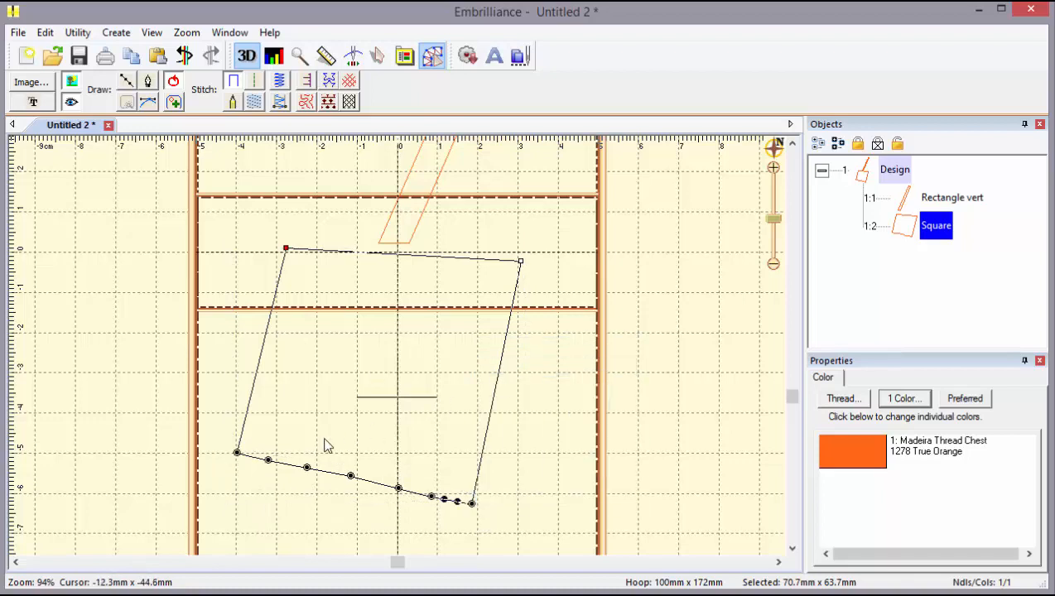
Step: Bend the six segments of the square's bottom edge upward into a row of scallops
{"action": "left_click", "coordinate": [289, 474]}
{"action": "left_click", "coordinate": [286, 468]}
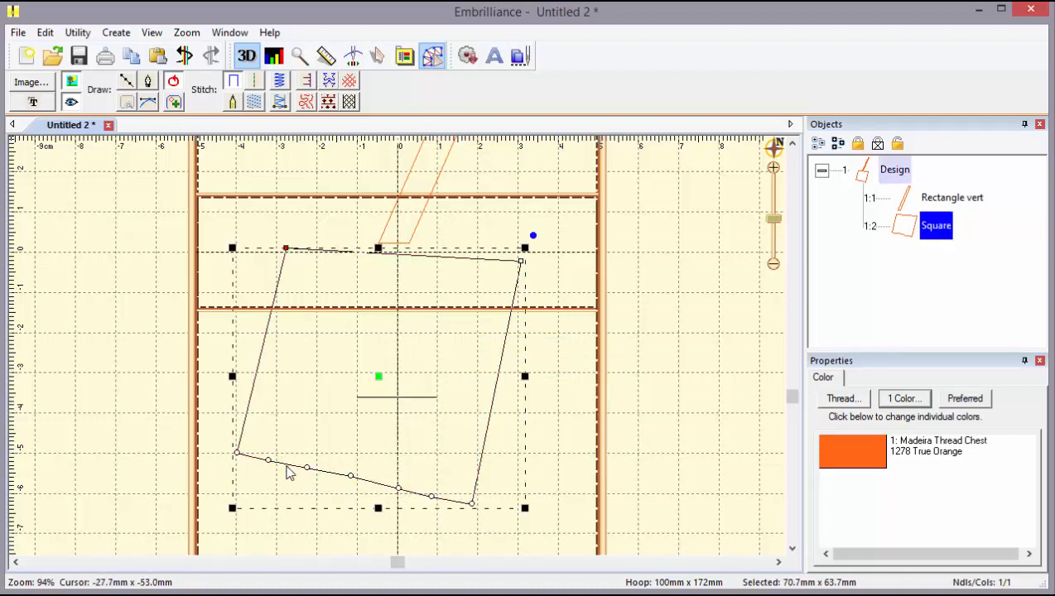
{"action": "left_click_drag", "start_coordinate": [252, 456], "coordinate": [423, 482]}
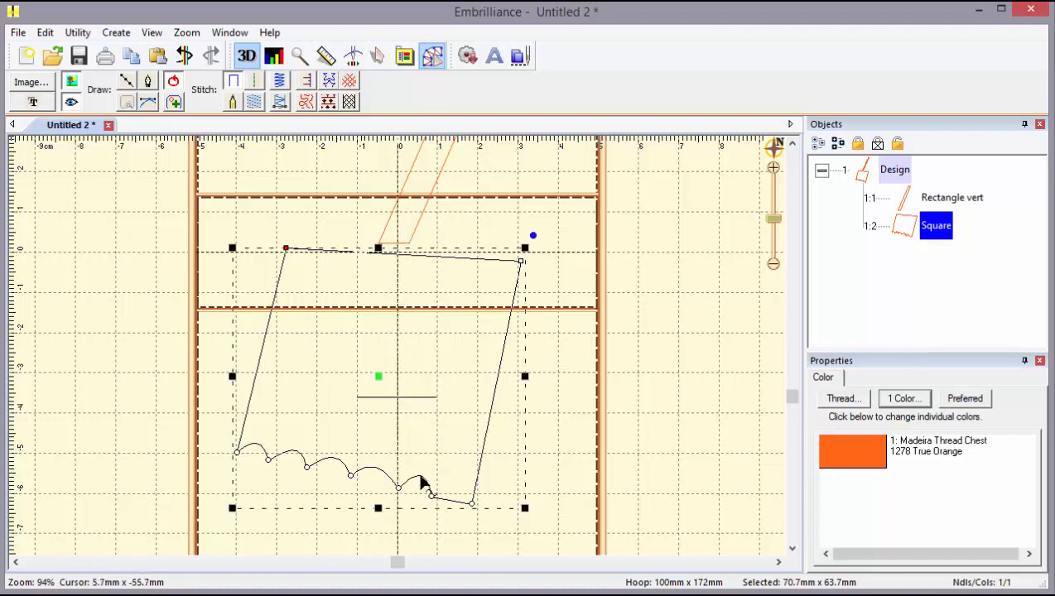
{"action": "left_click", "coordinate": [430, 499]}
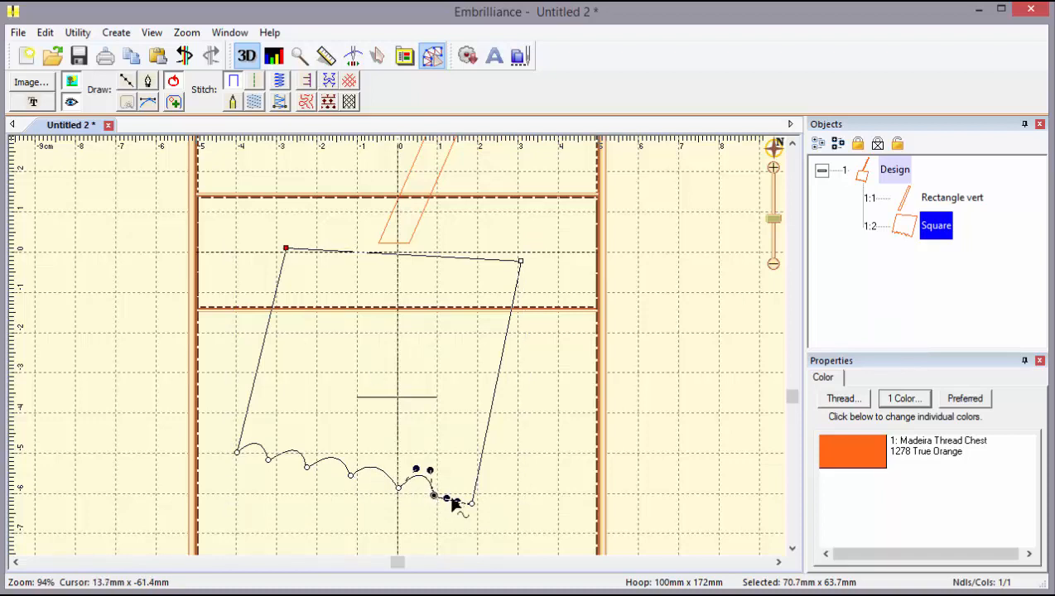
{"action": "left_click_drag", "start_coordinate": [452, 505], "coordinate": [473, 479]}
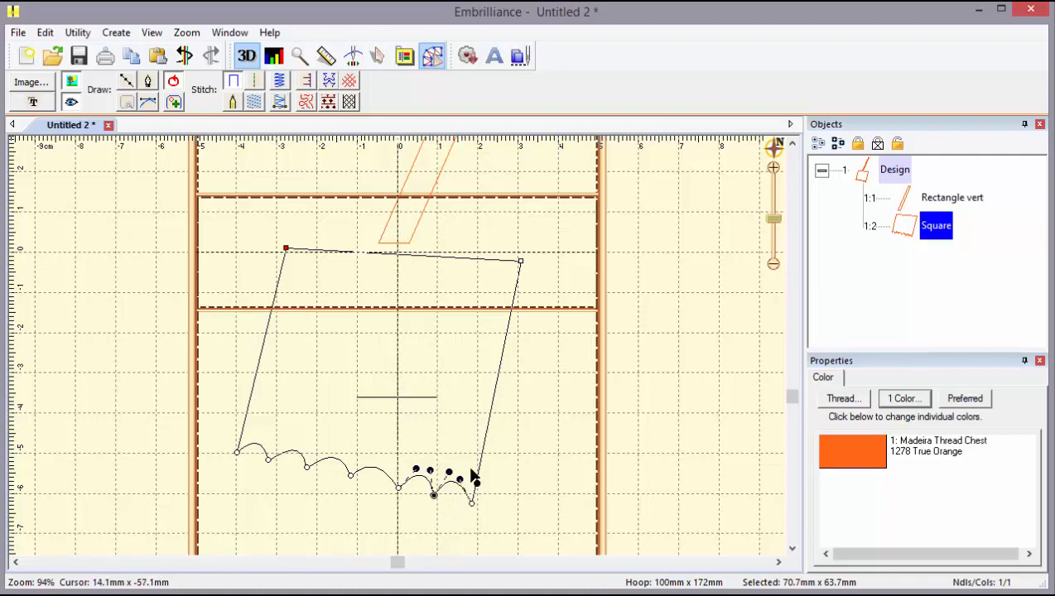
{"action": "left_click", "coordinate": [545, 400]}
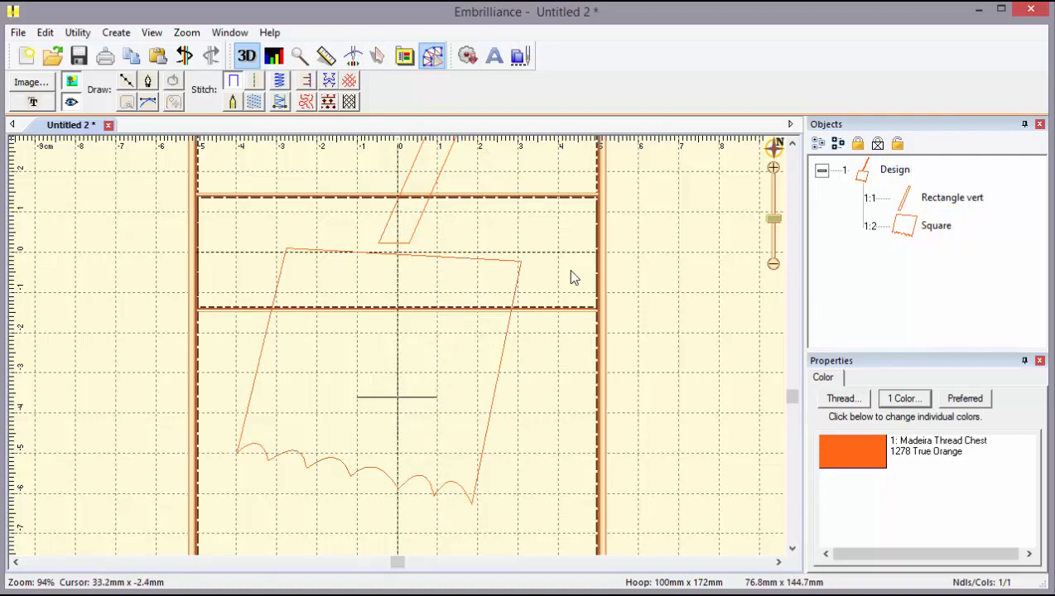
Step: Move the slanted rectangle about 4 mm down onto the square's top edge and convert it to a satin column
{"action": "left_click_drag", "start_coordinate": [791, 391], "coordinate": [726, 297]}
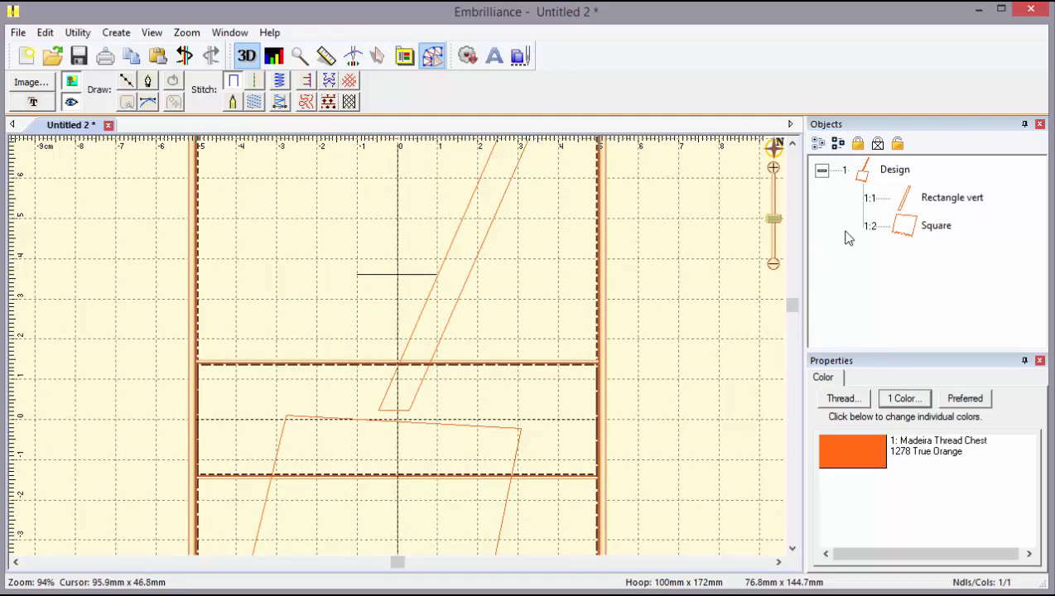
{"action": "left_click", "coordinate": [899, 204]}
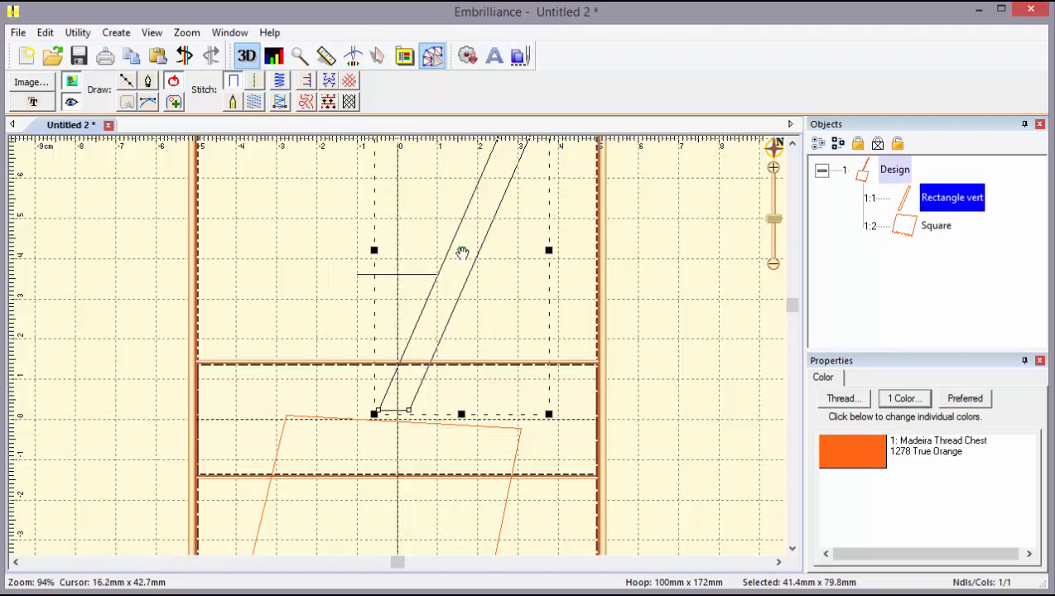
{"action": "left_click_drag", "start_coordinate": [462, 251], "coordinate": [461, 266]}
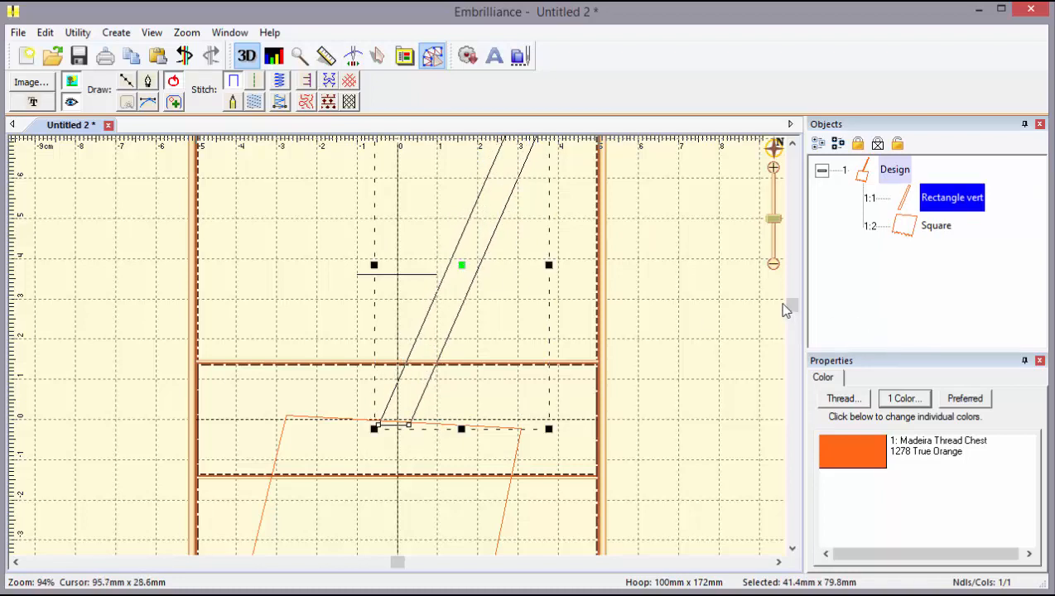
{"action": "left_click", "coordinate": [279, 101]}
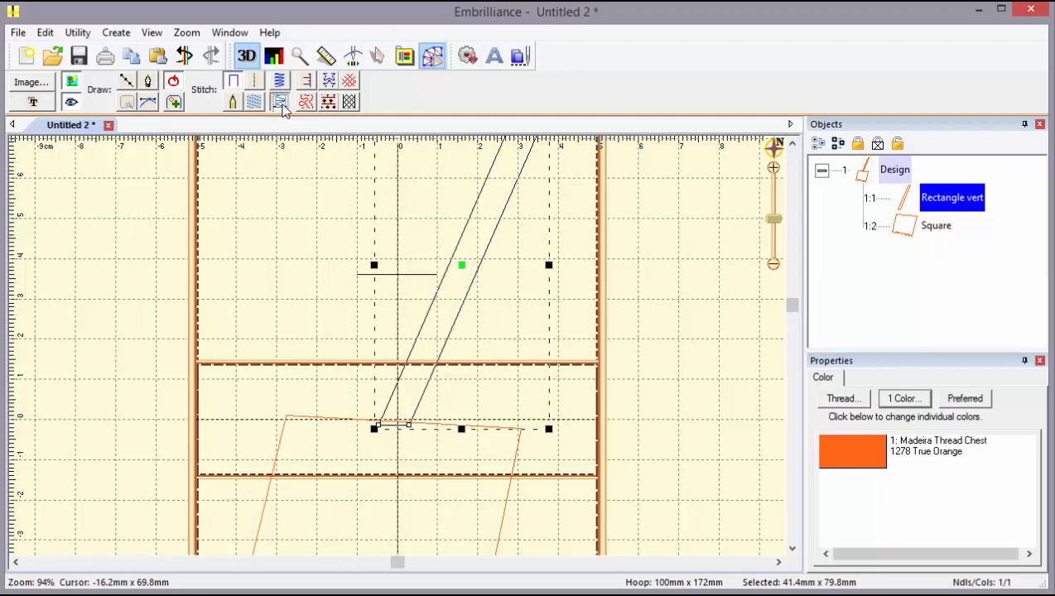
Step: Convert the scalloped square to a fill and align its stitch angle with its top edge
{"action": "left_click_drag", "start_coordinate": [792, 306], "coordinate": [790, 394]}
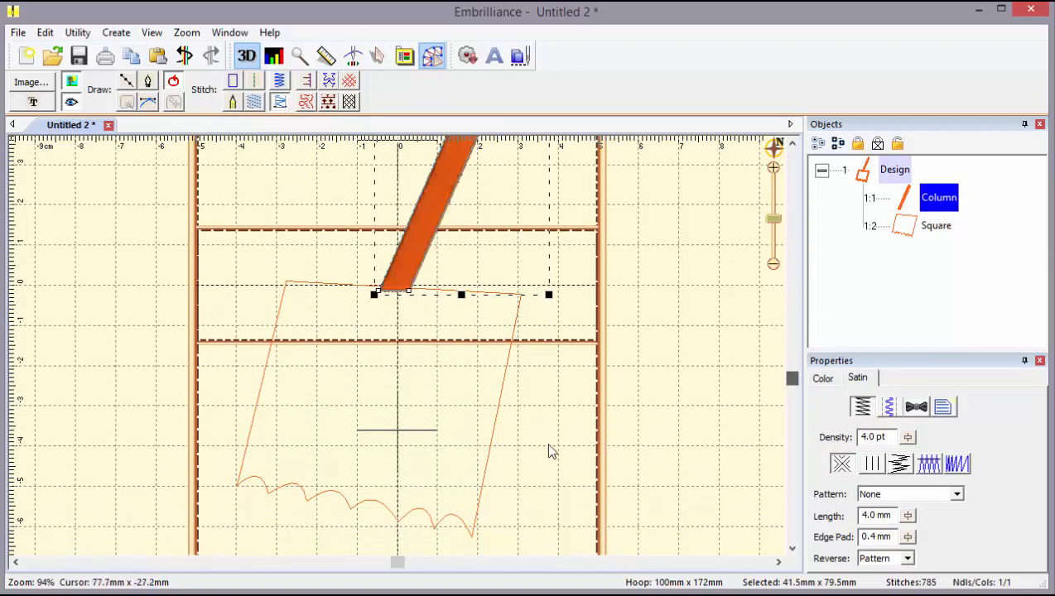
{"action": "left_click", "coordinate": [491, 446]}
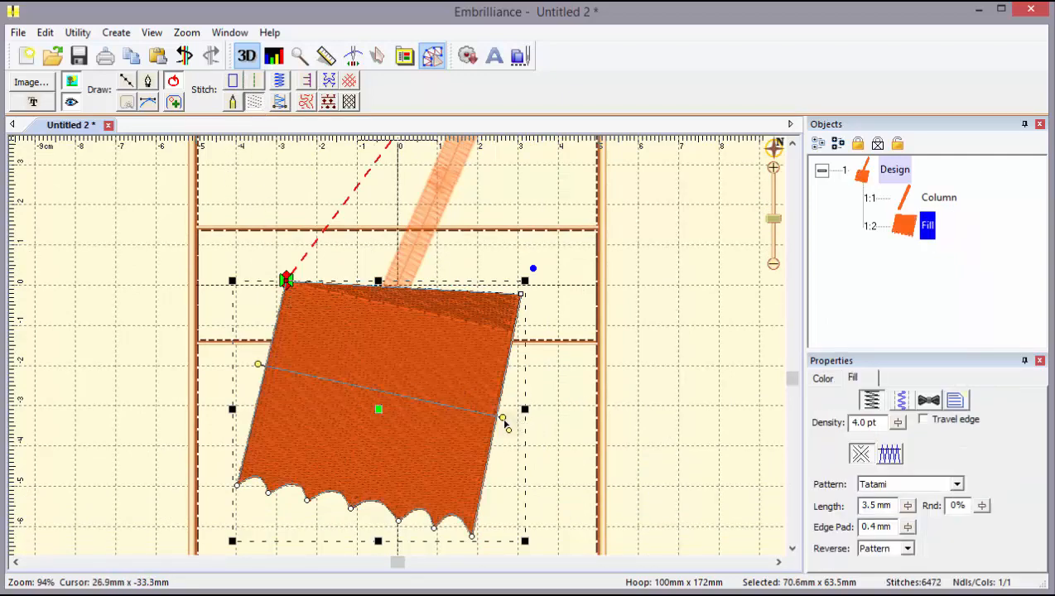
{"action": "left_click_drag", "start_coordinate": [504, 420], "coordinate": [511, 386]}
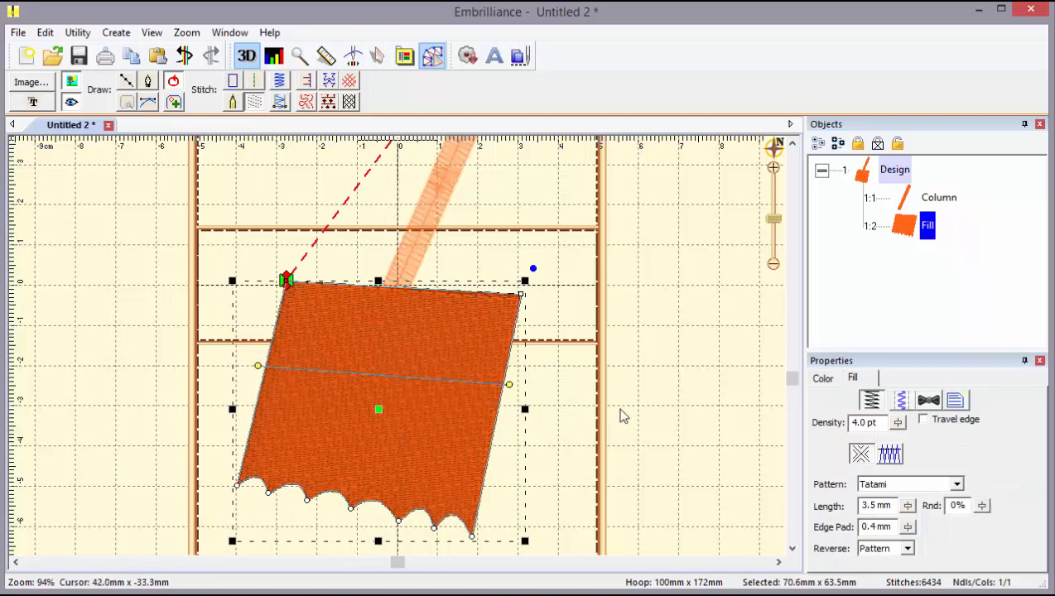
Step: Change the slanted column's thread color to Madeira Thread Chest 1145 Mahogany
{"action": "left_click_drag", "start_coordinate": [793, 379], "coordinate": [794, 273]}
{"action": "left_click", "coordinate": [907, 203]}
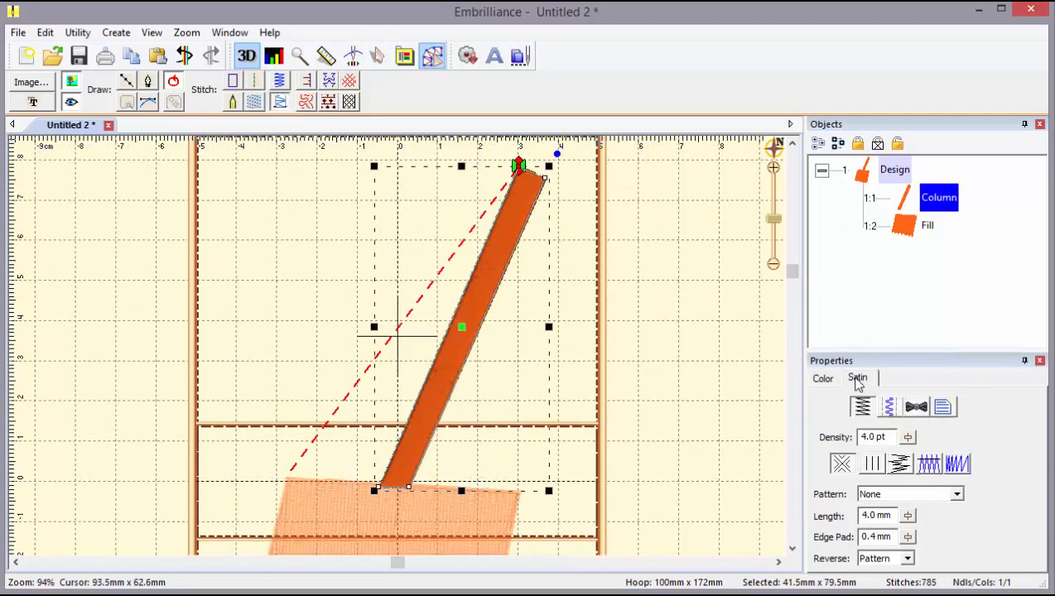
{"action": "left_click", "coordinate": [822, 378]}
{"action": "left_click", "coordinate": [838, 448]}
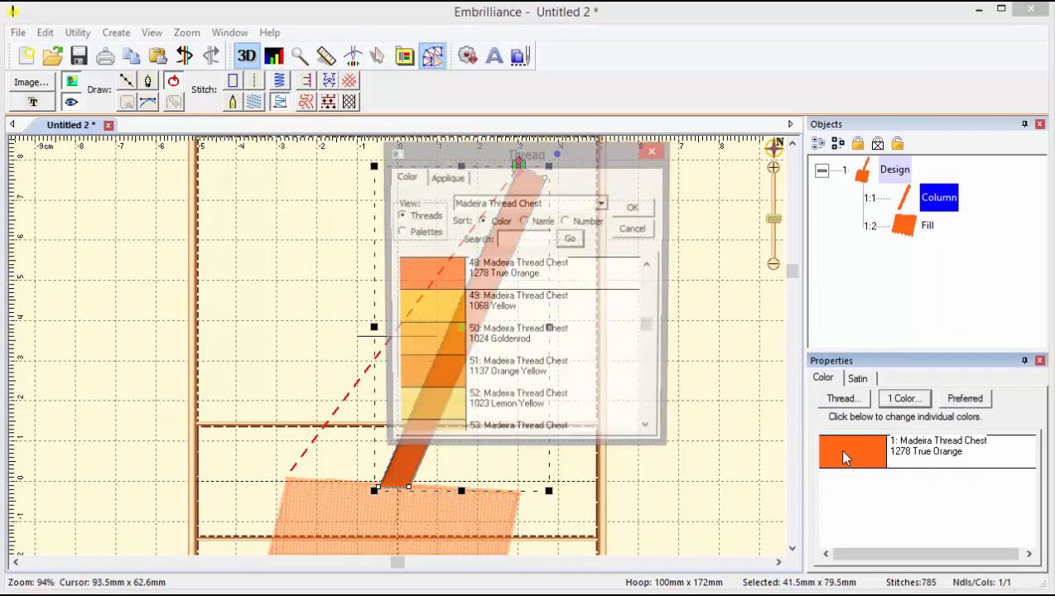
{"action": "mouse_move", "coordinate": [651, 327]}
{"action": "left_mouse_down"}
{"action": "mouse_move", "coordinate": [651, 313]}
{"action": "mouse_move", "coordinate": [652, 325]}
{"action": "left_mouse_up"}
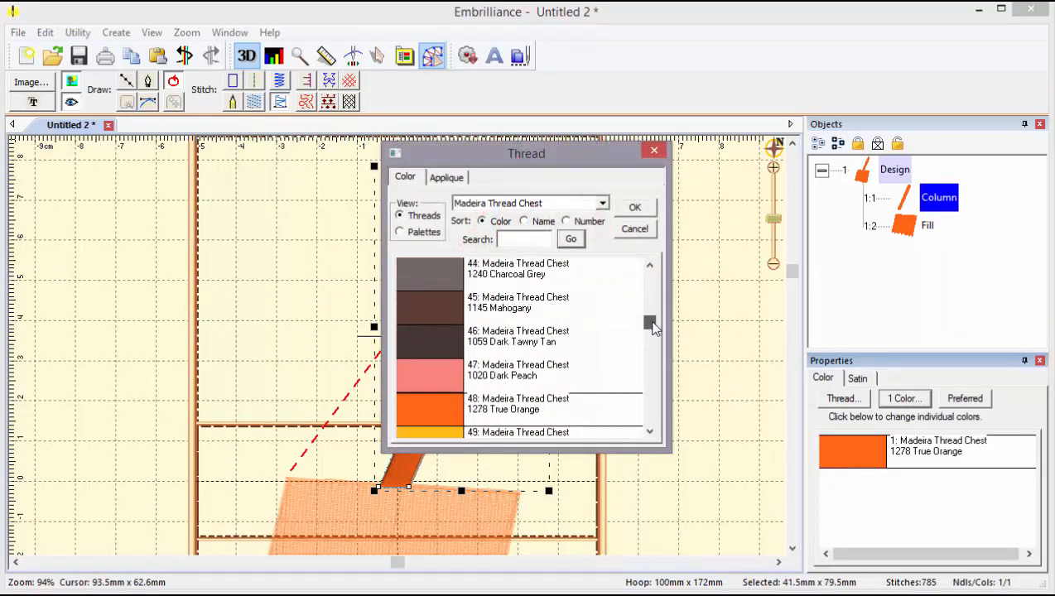
{"action": "left_click", "coordinate": [434, 304]}
{"action": "left_click", "coordinate": [634, 207]}
{"action": "left_click_drag", "start_coordinate": [792, 273], "coordinate": [766, 428]}
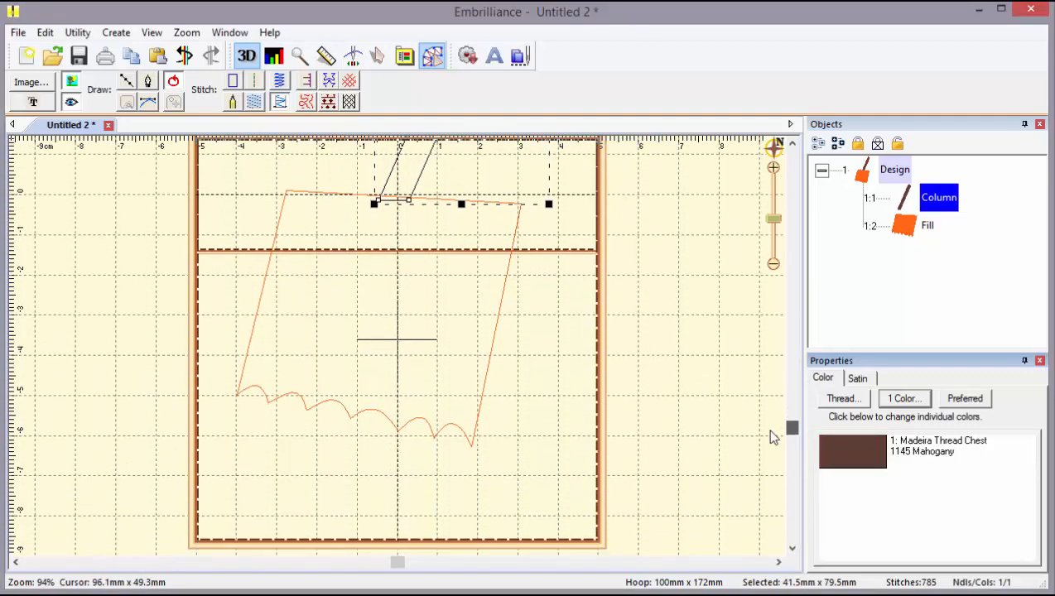
{"action": "left_click", "coordinate": [539, 465]}
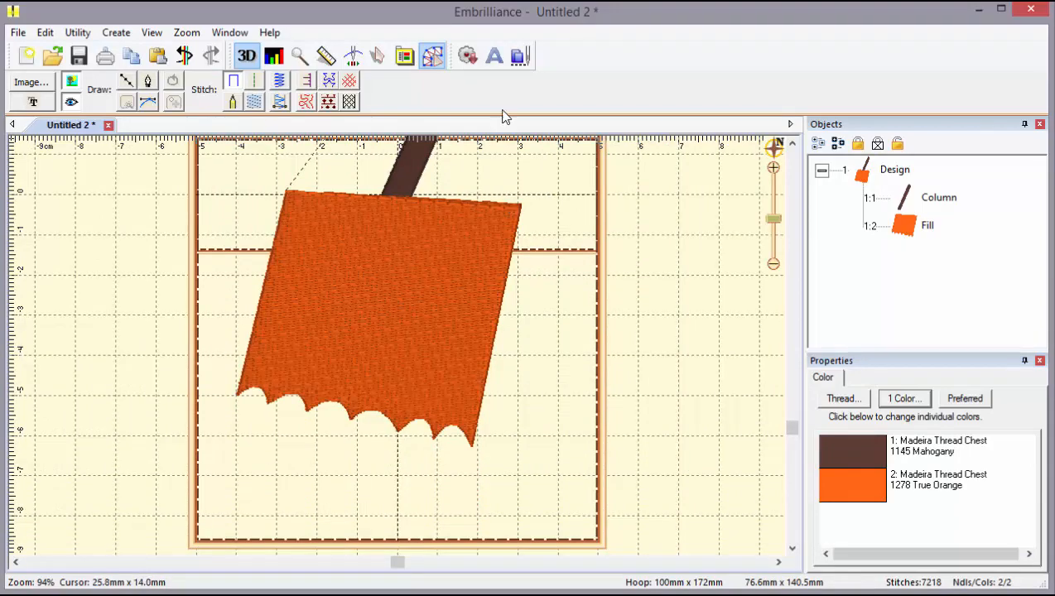
Step: Add a lettering object and place it below the scalloped edge of the fill, near its left corner
{"action": "left_click", "coordinate": [494, 58]}
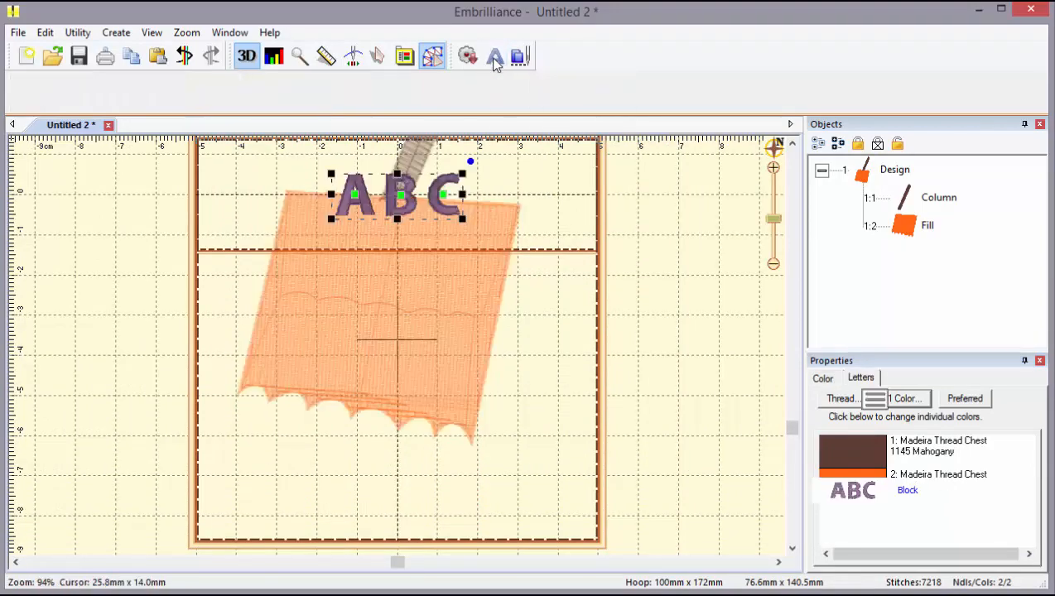
{"action": "left_click_drag", "start_coordinate": [392, 207], "coordinate": [281, 468]}
{"action": "key", "text": "Escape"}
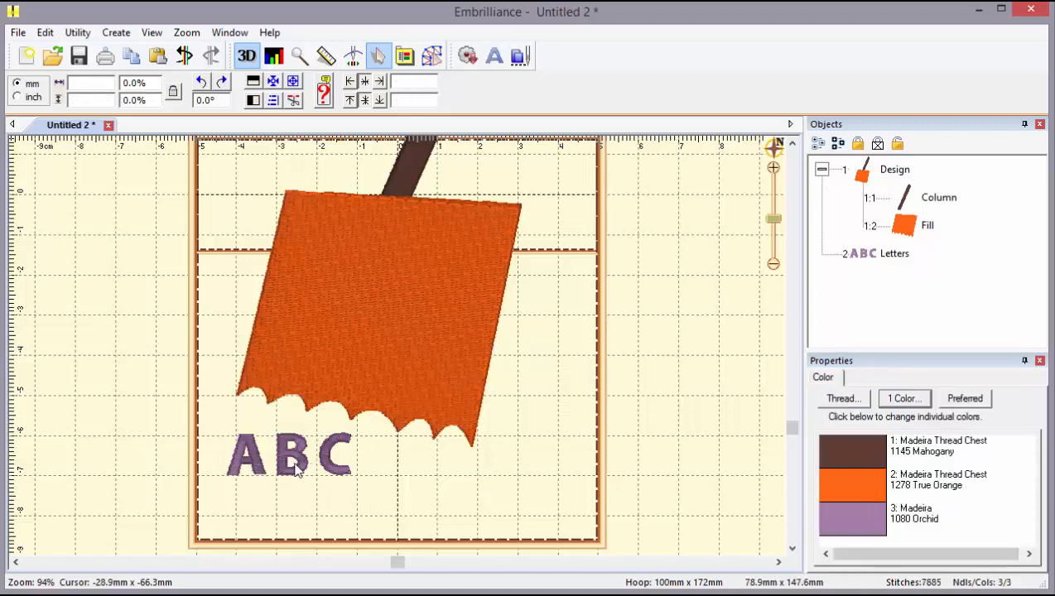
Step: Replace the lettering text with "Time to" on the first line and "shovel" on the second
{"action": "left_click", "coordinate": [343, 445]}
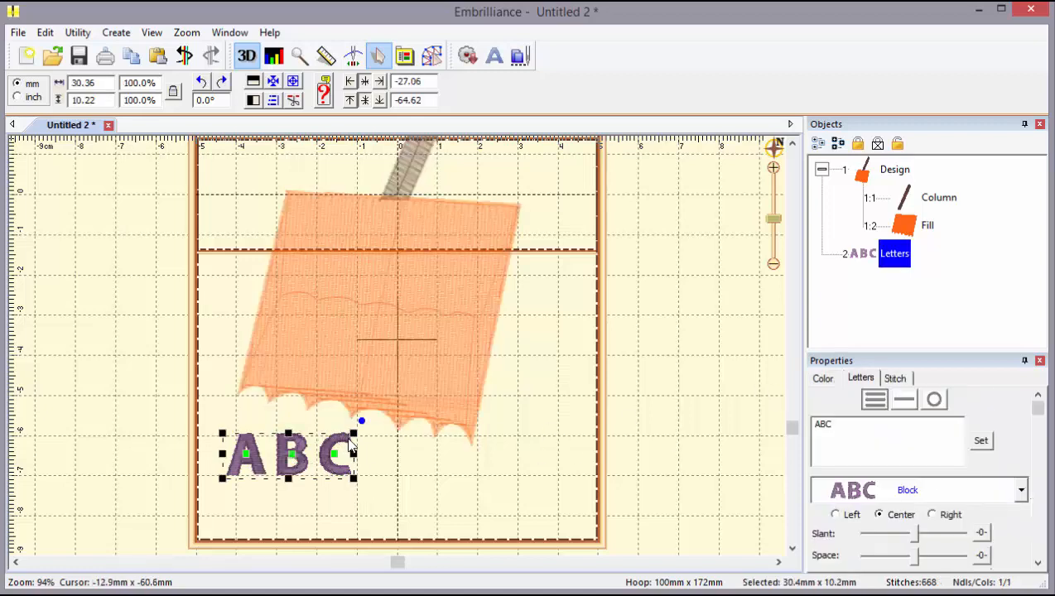
{"action": "double_click", "coordinate": [861, 429]}
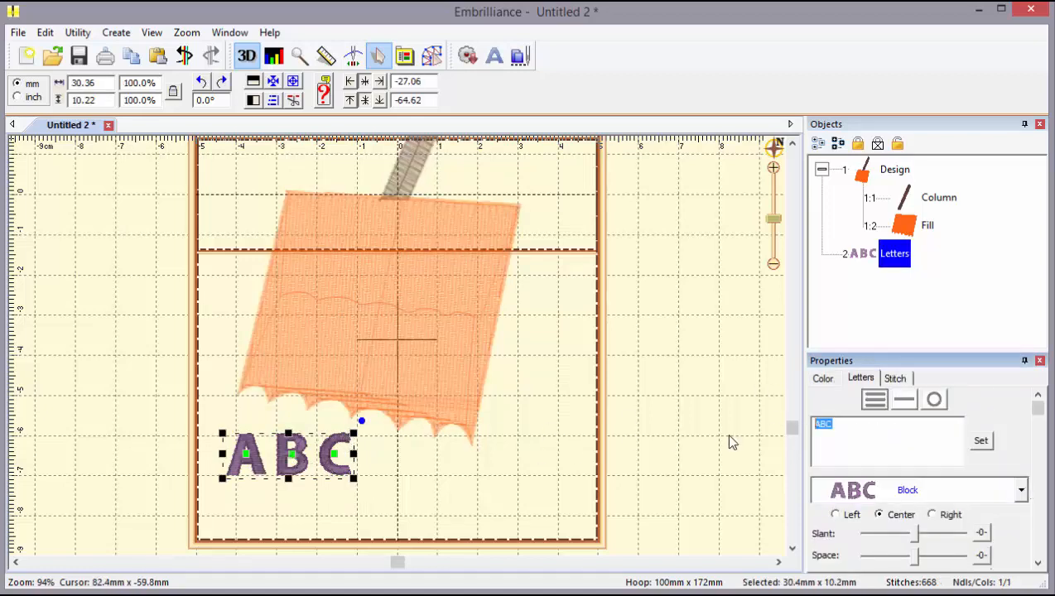
{"action": "type", "text": "Time to"}
{"action": "key", "text": "Return"}
{"action": "type", "text": "shovel"}
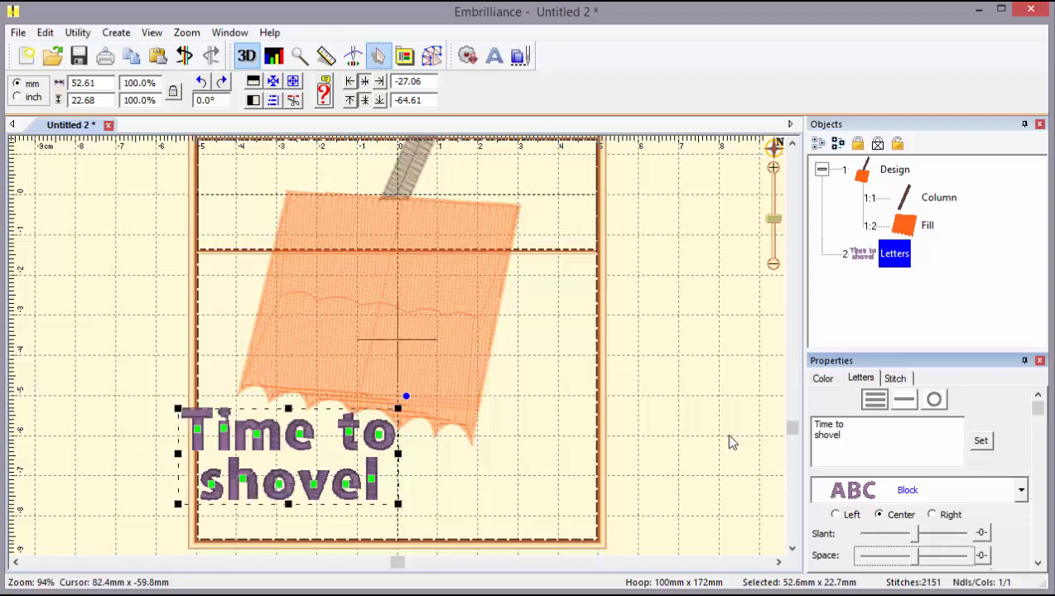
Step: Move the lettering about 26 mm right and 6 mm down, beneath the scalloped fill
{"action": "left_click_drag", "start_coordinate": [298, 447], "coordinate": [401, 478]}
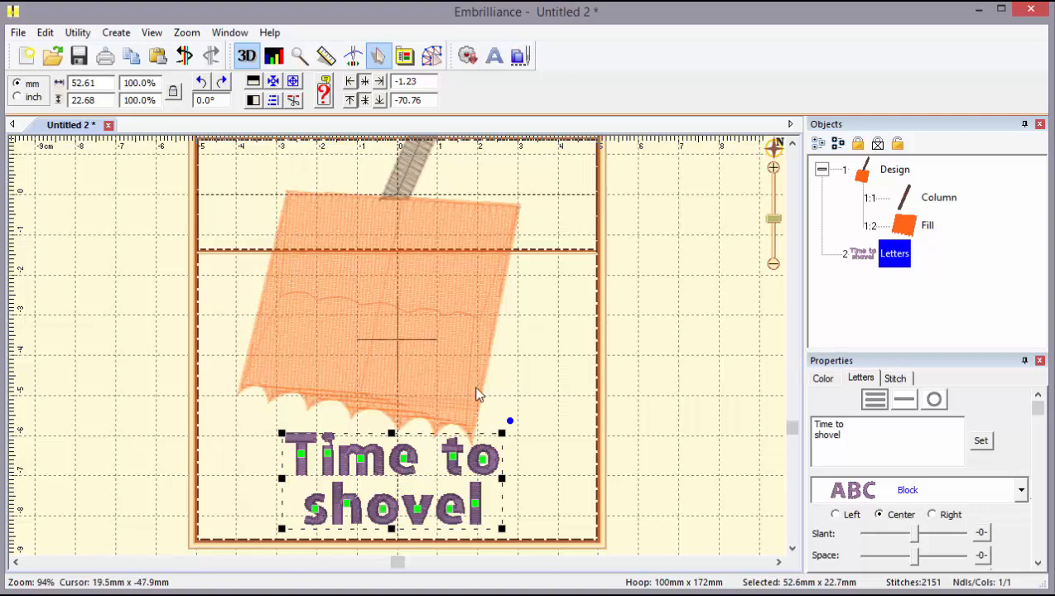
{"action": "scroll", "coordinate": [478, 395], "scroll_direction": "down", "scroll_amount": 2}
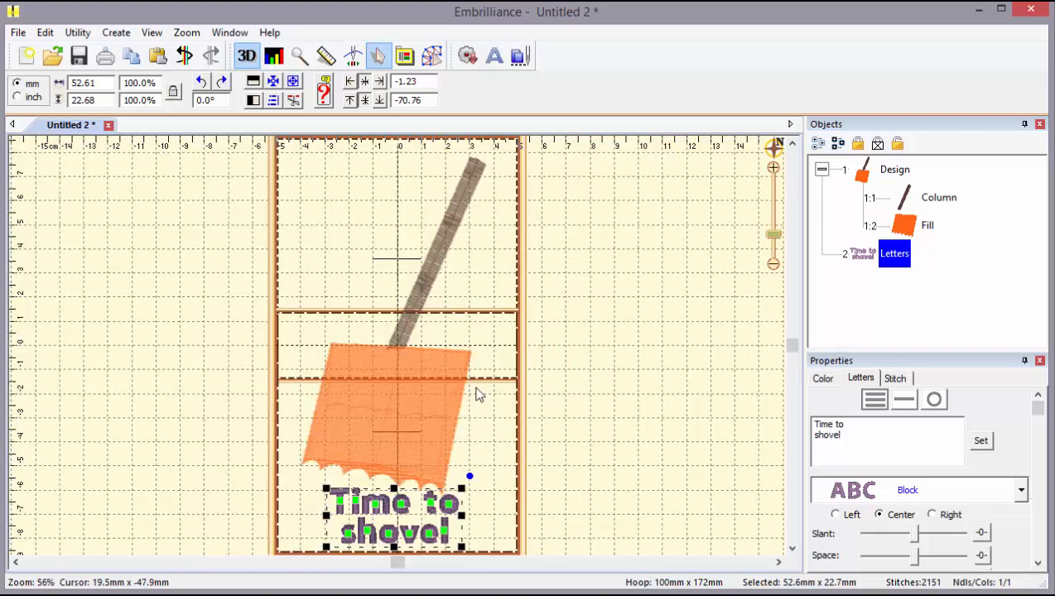
{"action": "left_click", "coordinate": [478, 395]}
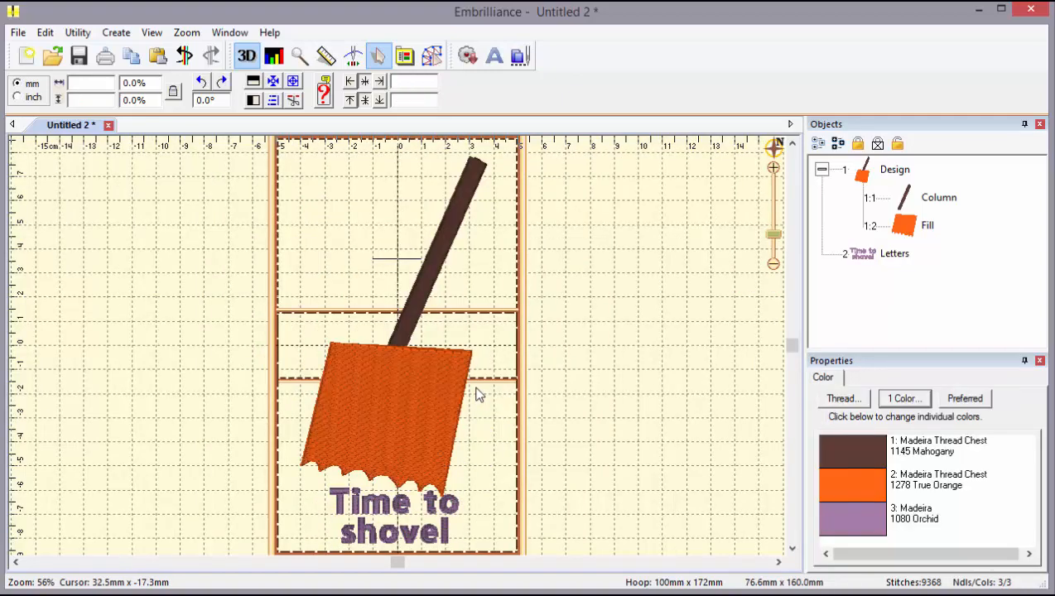
Step: Rotate the mahogany column about 4° counterclockwise and shift it about 4 mm to the left
{"action": "left_click", "coordinate": [431, 279]}
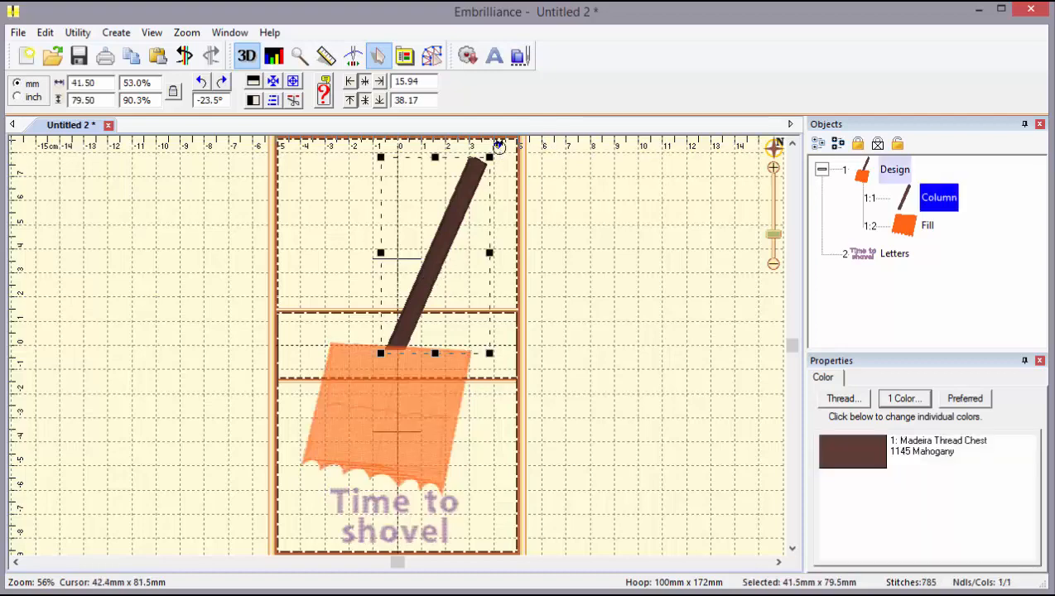
{"action": "left_click_drag", "start_coordinate": [497, 147], "coordinate": [490, 176]}
{"action": "left_click_drag", "start_coordinate": [442, 288], "coordinate": [432, 289]}
{"action": "left_click", "coordinate": [487, 460]}
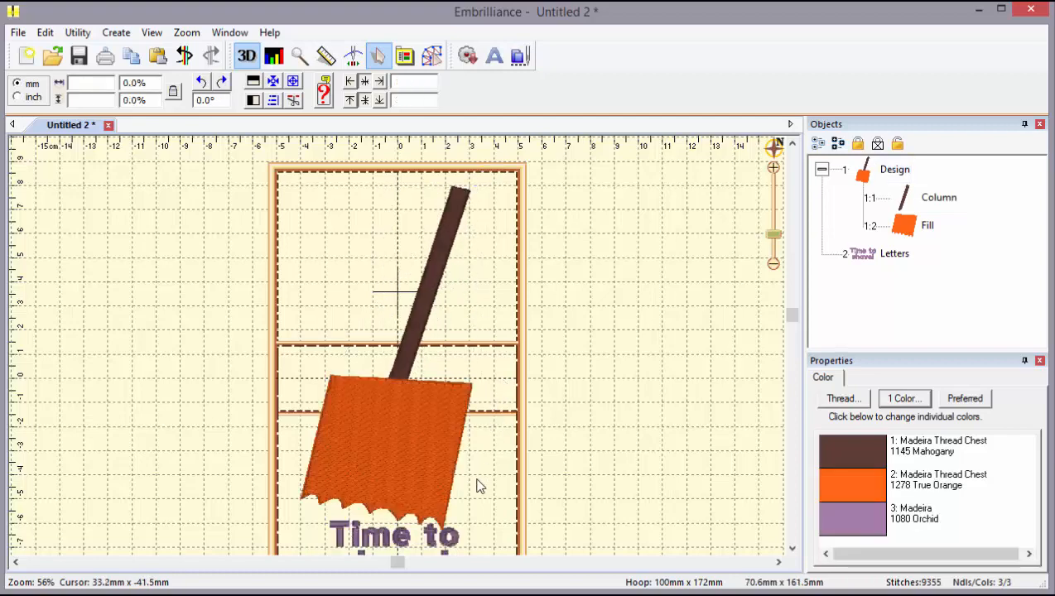
Step: Shorten the orange fill to about 58.4 mm high by raising its scalloped edge clear of the lettering
{"action": "scroll", "coordinate": [415, 480], "scroll_direction": "up", "scroll_amount": 3}
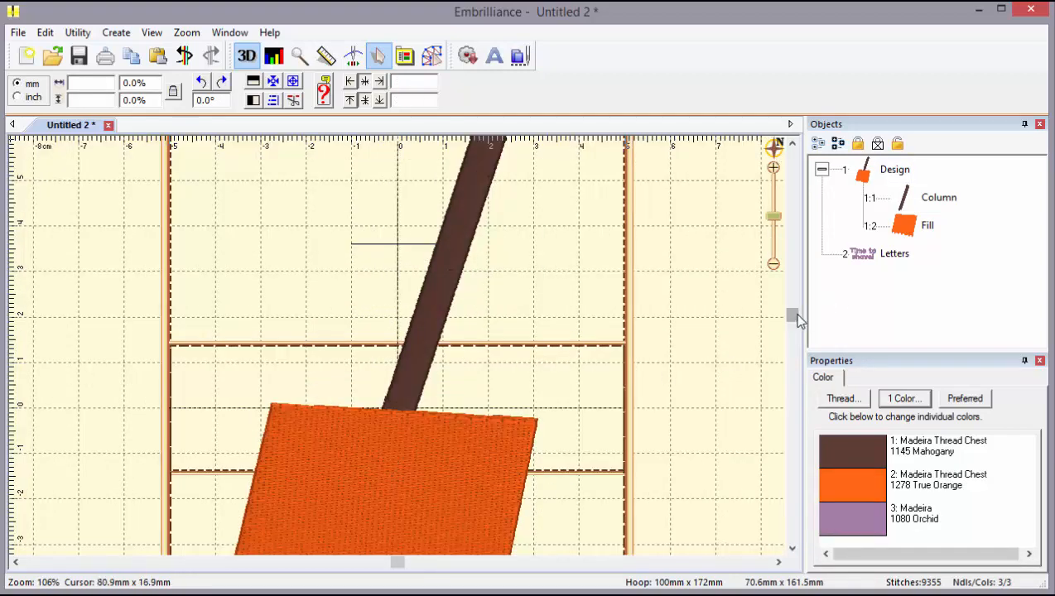
{"action": "left_click_drag", "start_coordinate": [791, 314], "coordinate": [798, 442]}
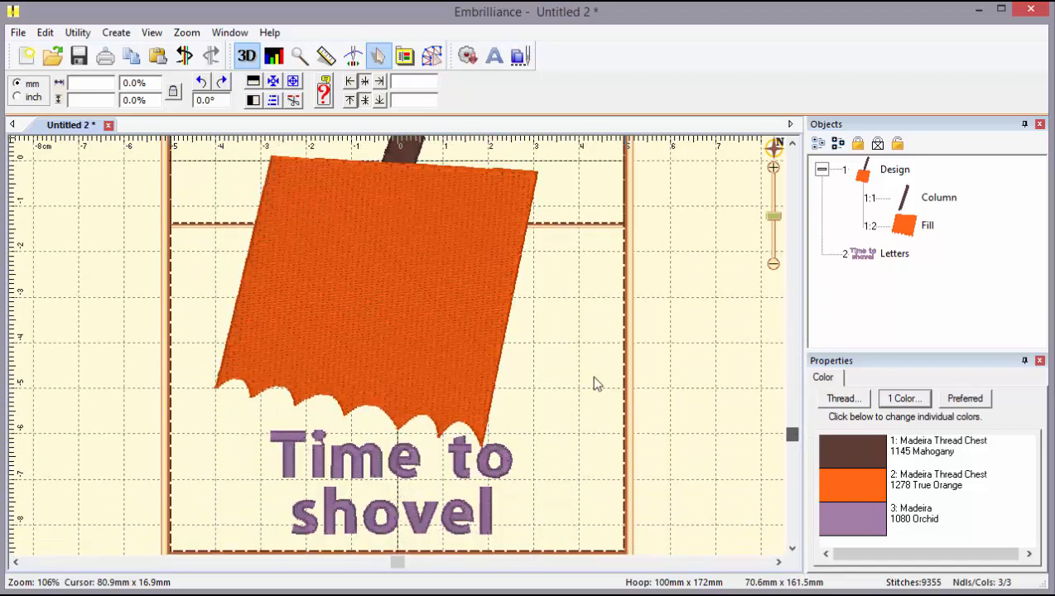
{"action": "left_click", "coordinate": [265, 316]}
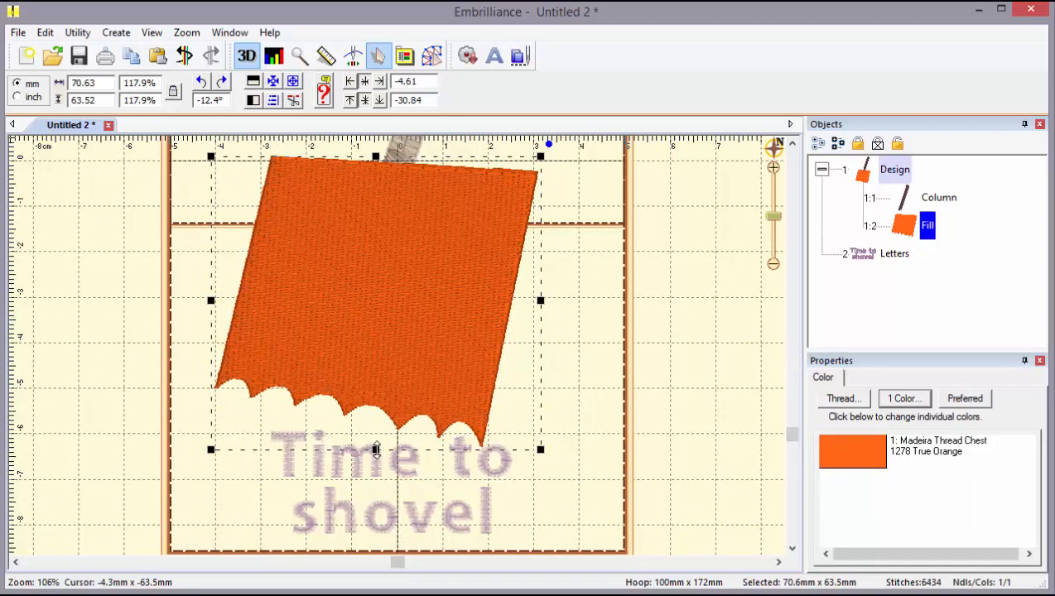
{"action": "left_click_drag", "start_coordinate": [376, 450], "coordinate": [405, 426]}
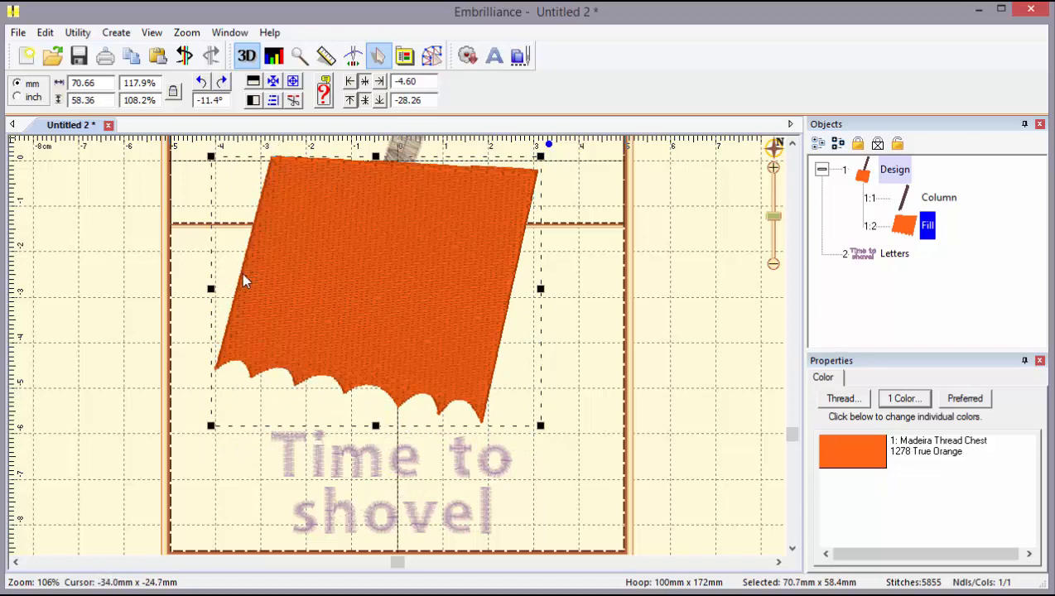
Step: Set the fill's upper-right corner node to Cusp and bend the fill's left edge into a slight inward curve
{"action": "left_click", "coordinate": [432, 55]}
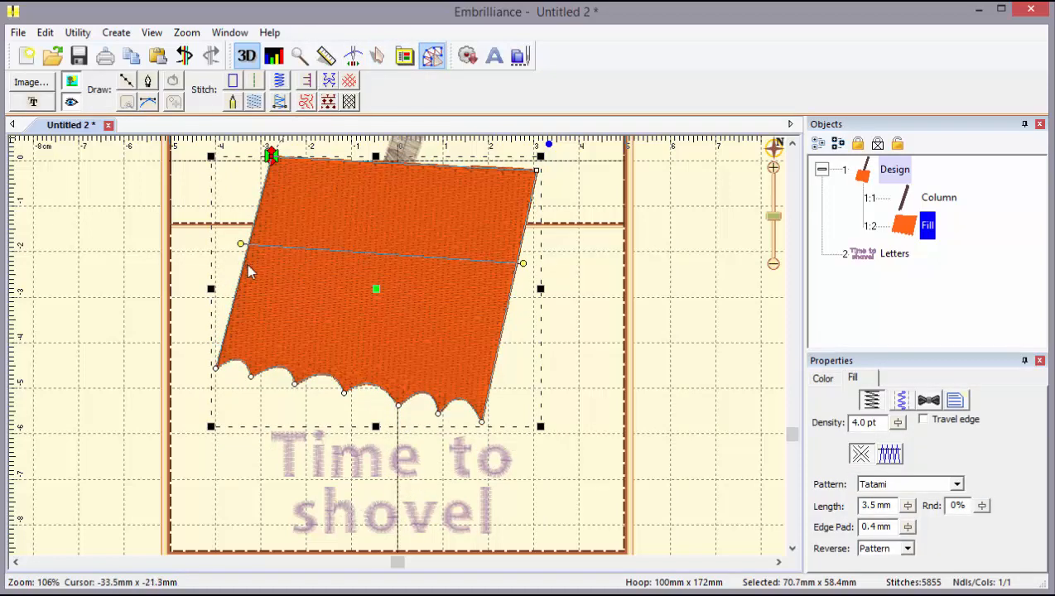
{"action": "left_click", "coordinate": [215, 368]}
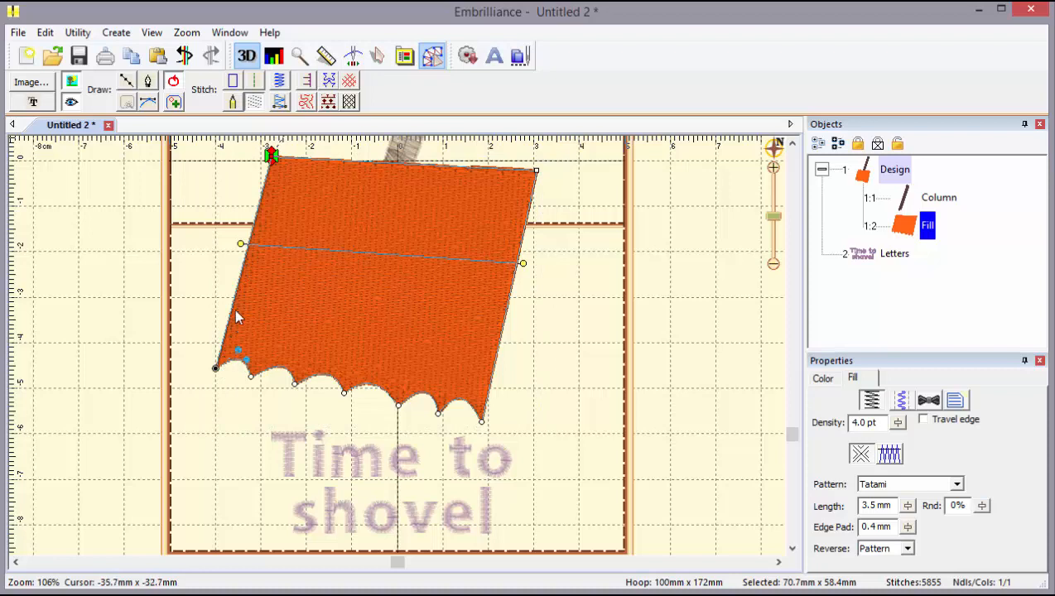
{"action": "left_click_drag", "start_coordinate": [231, 309], "coordinate": [233, 314]}
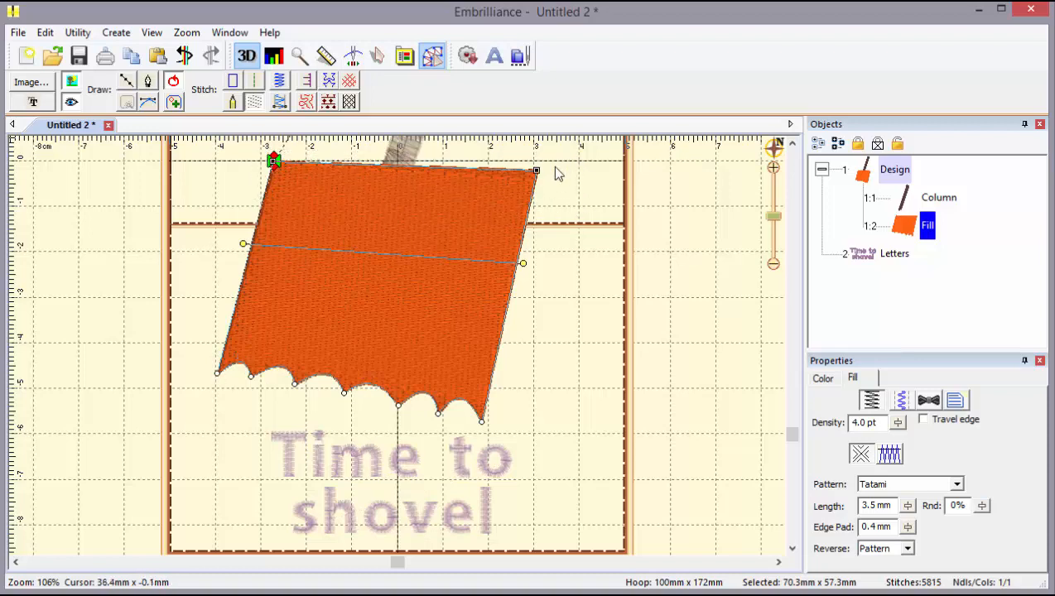
{"action": "right_click", "coordinate": [536, 175]}
{"action": "left_click", "coordinate": [598, 204]}
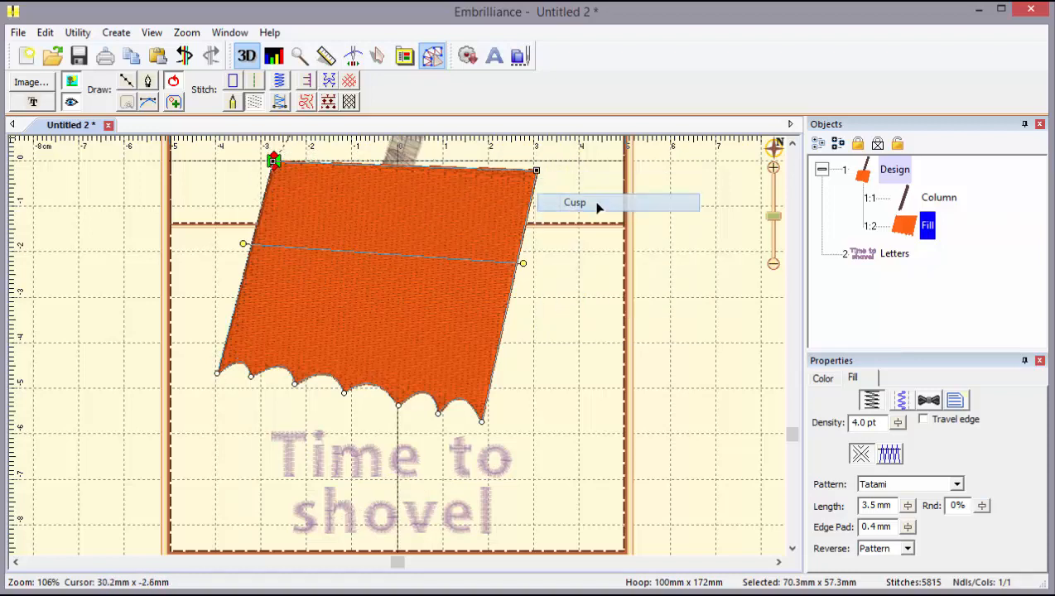
{"action": "left_click_drag", "start_coordinate": [235, 304], "coordinate": [245, 302]}
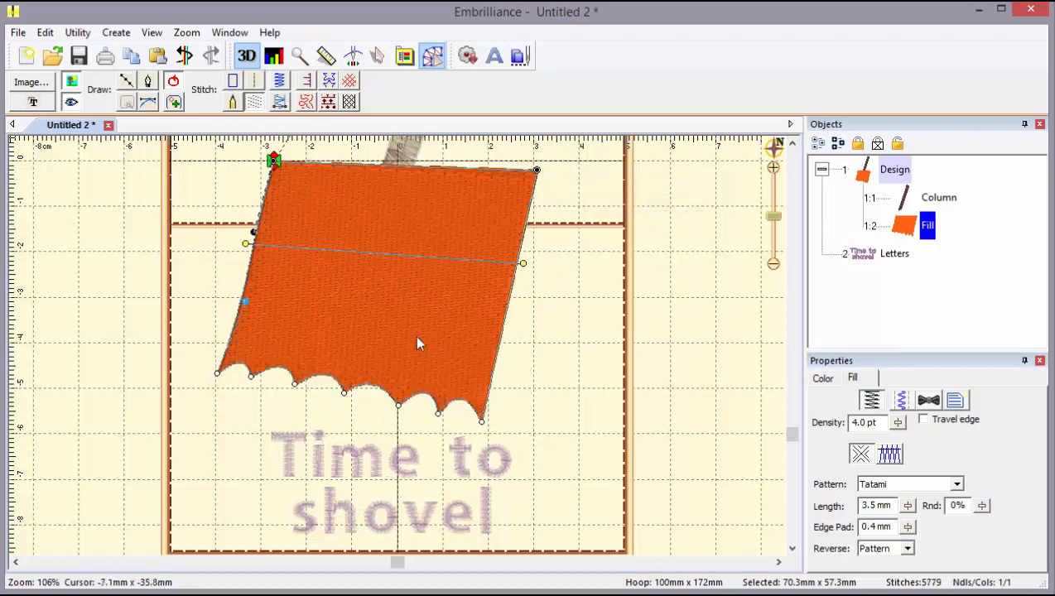
Step: Bend the fill's right edge into a slight inward curve between its top corner and the scalloped edge
{"action": "left_click", "coordinate": [481, 422]}
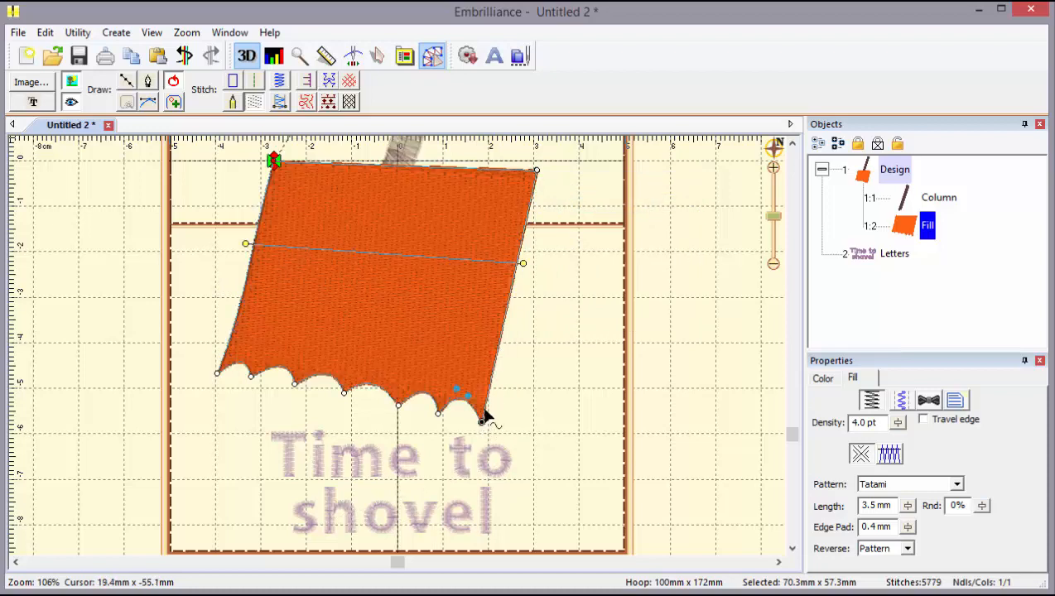
{"action": "left_click", "coordinate": [536, 171]}
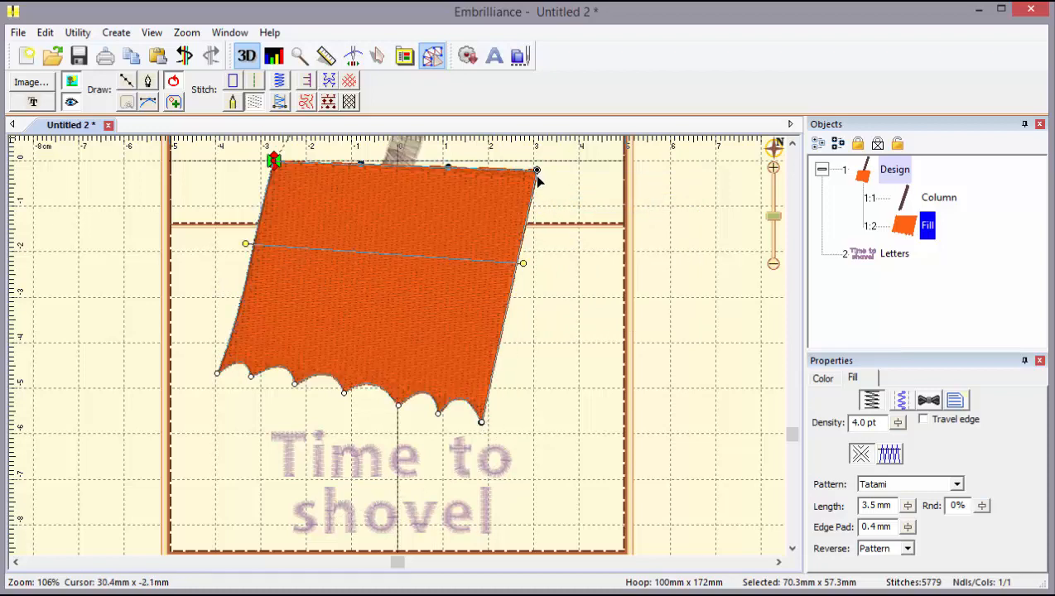
{"action": "left_click_drag", "start_coordinate": [499, 341], "coordinate": [495, 318]}
{"action": "left_click", "coordinate": [513, 326]}
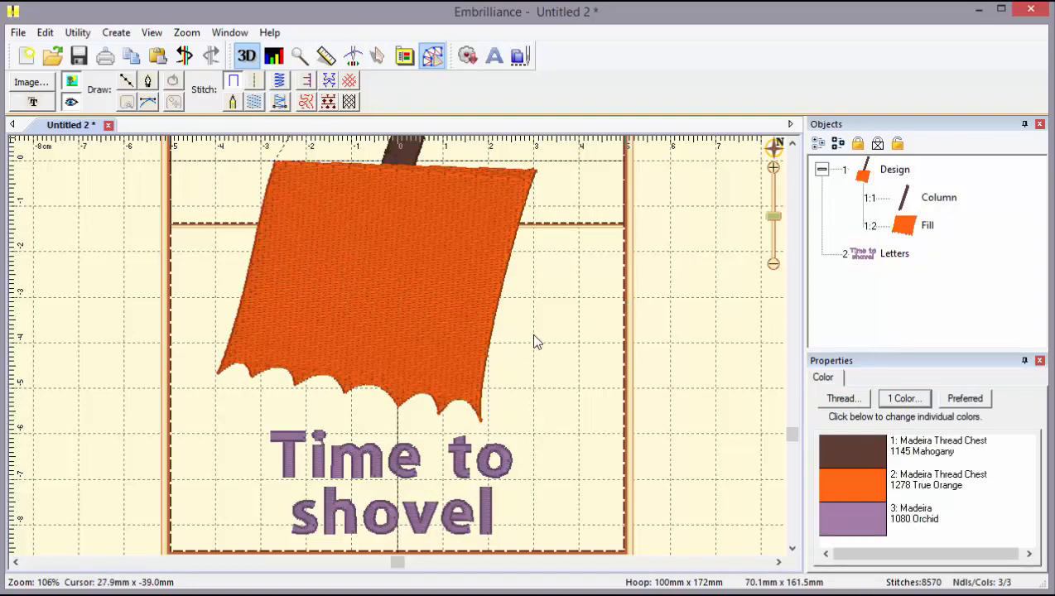
Step: Review the whole design in the hoop, checking the column, fill and lettering objects in turn
{"action": "left_click_drag", "start_coordinate": [774, 217], "coordinate": [779, 250]}
{"action": "key", "text": "ctrl+0"}
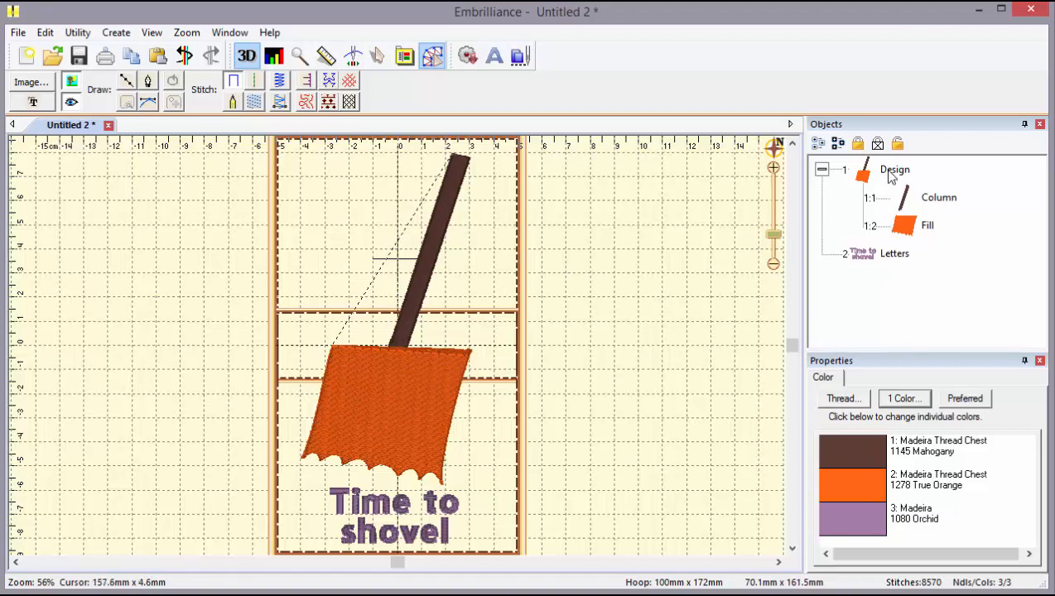
{"action": "left_click", "coordinate": [932, 201]}
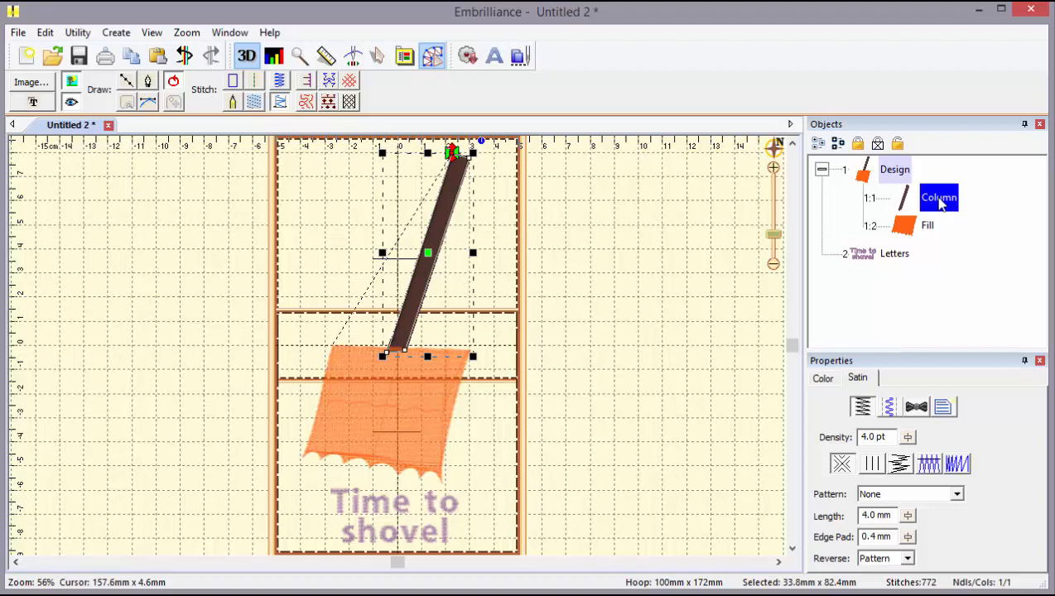
{"action": "left_click", "coordinate": [928, 229]}
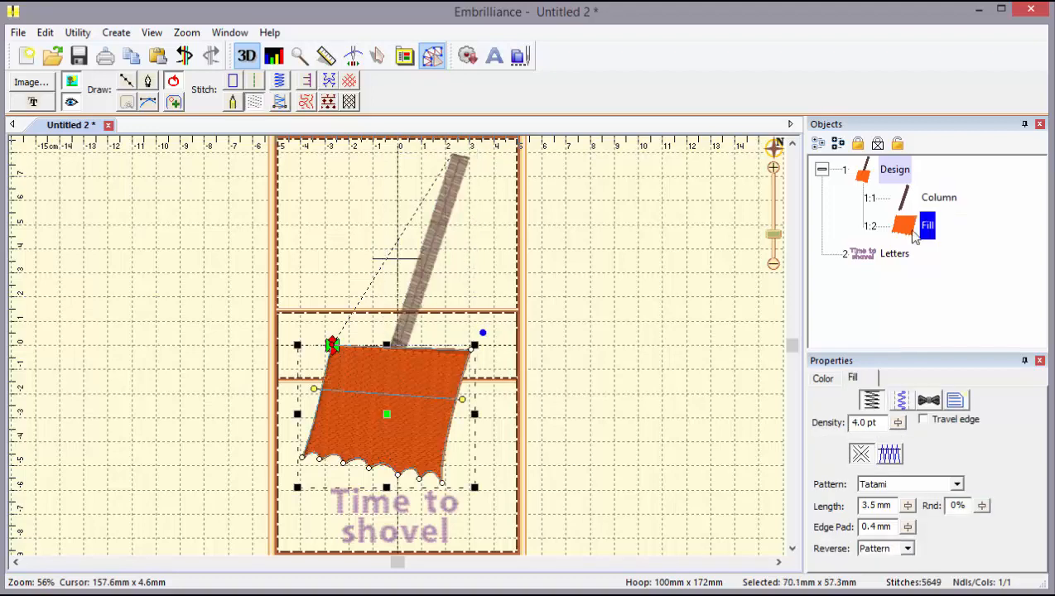
{"action": "left_click", "coordinate": [897, 254]}
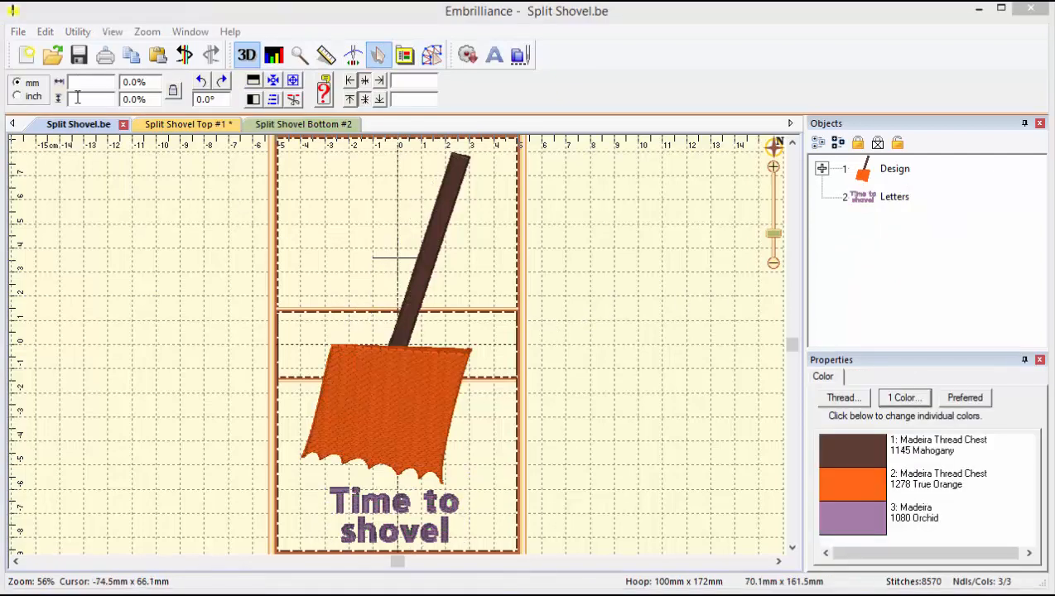
Step: Save the design as a working file named "Split Shovel" in the Split Shovel folder
{"action": "left_click", "coordinate": [17, 31]}
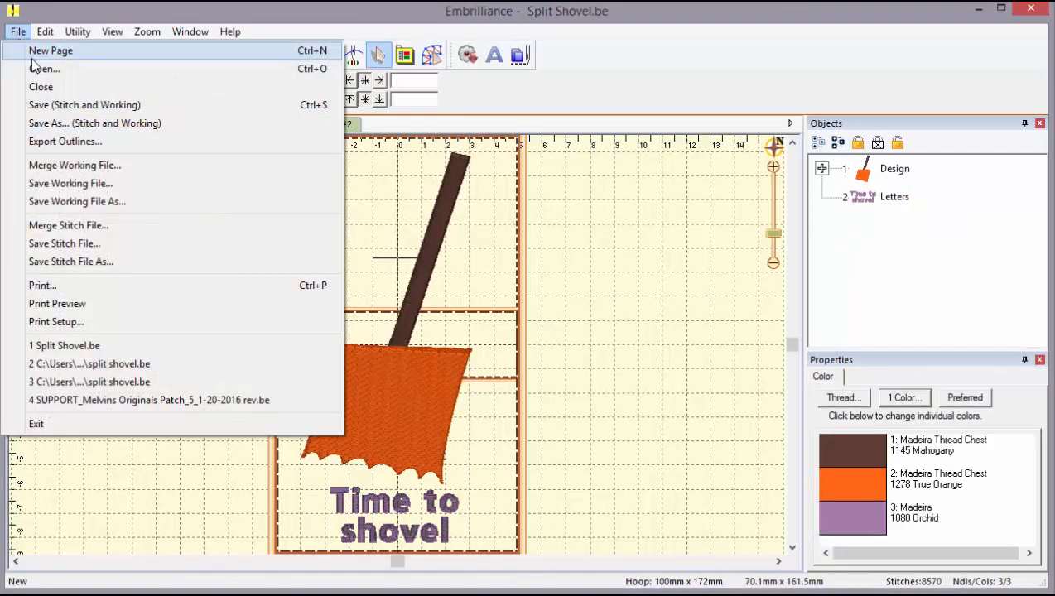
{"action": "left_click", "coordinate": [94, 213]}
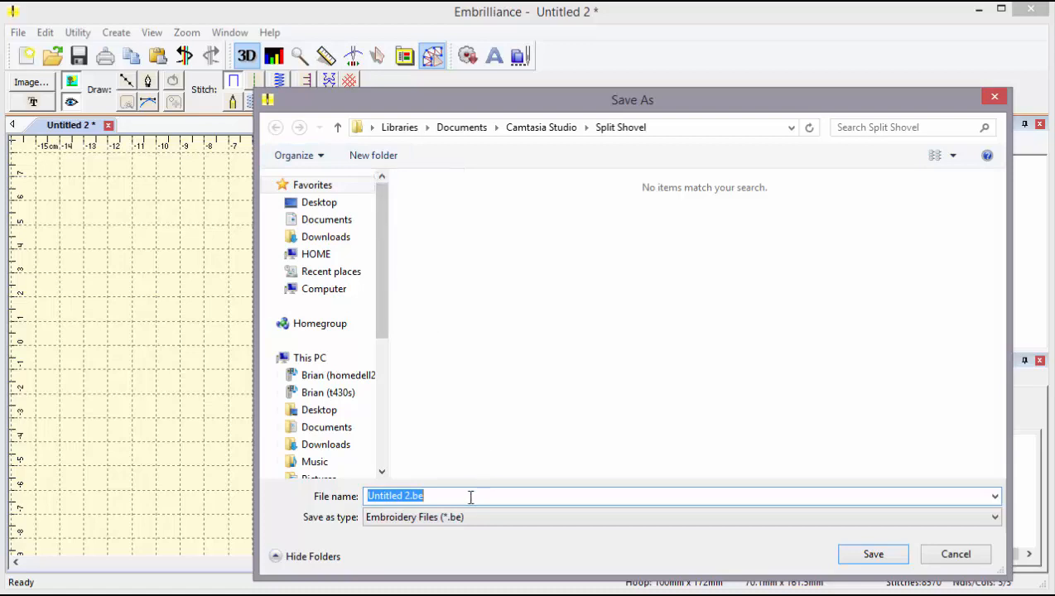
{"action": "type", "text": "Split Shovel"}
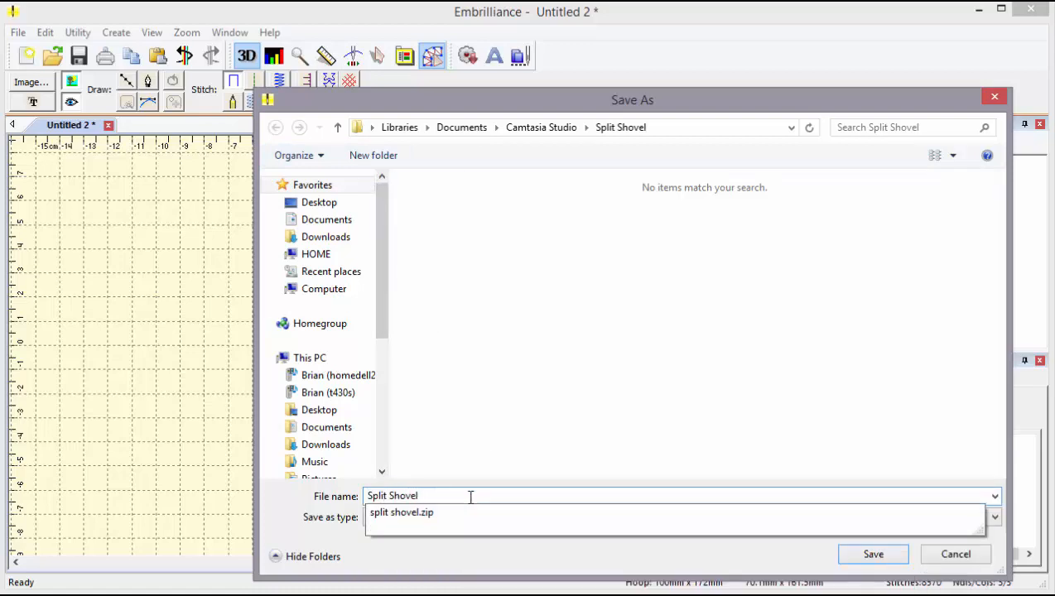
{"action": "key", "text": "Return"}
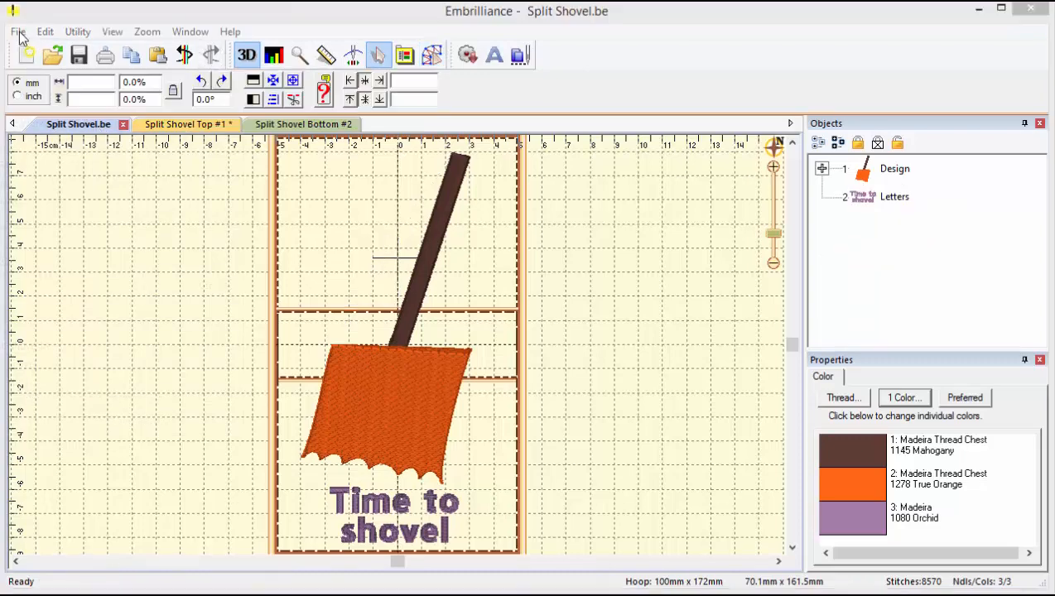
Step: Save the design as a PES stitch file named "Split Shovel" in the Split Shovel folder
{"action": "left_click", "coordinate": [18, 32]}
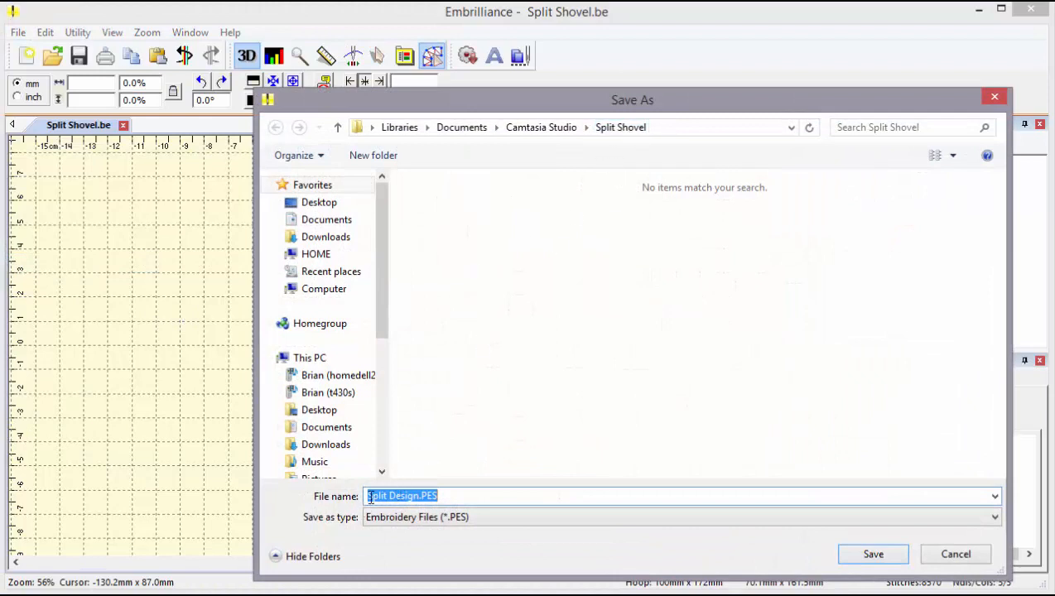
{"action": "double_click", "coordinate": [405, 497]}
{"action": "type", "text": "Split Sho"}
{"action": "type", "text": "vel"}
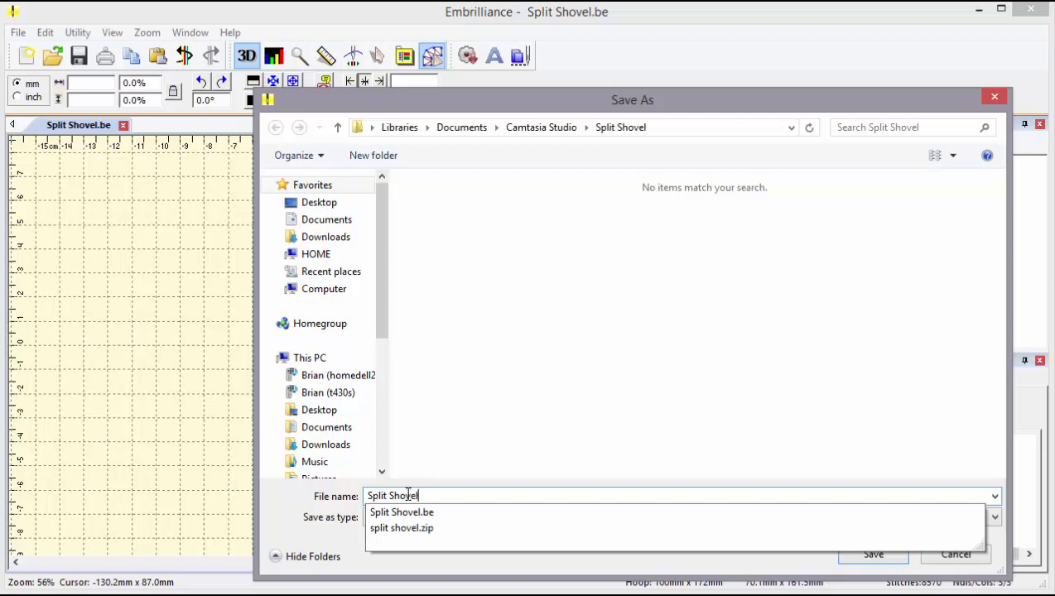
{"action": "key", "text": "Escape"}
{"action": "key", "text": "Return"}
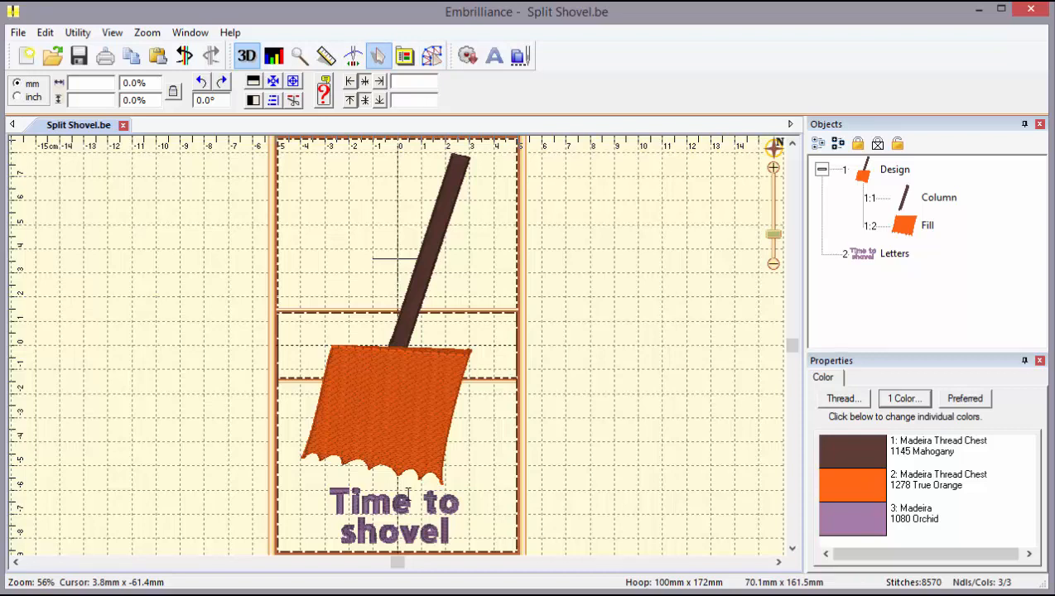
Step: Create a new page and open the stitch file "Split Shovel Top #1.PES" from the Split Shovel folder
{"action": "left_click", "coordinate": [29, 56]}
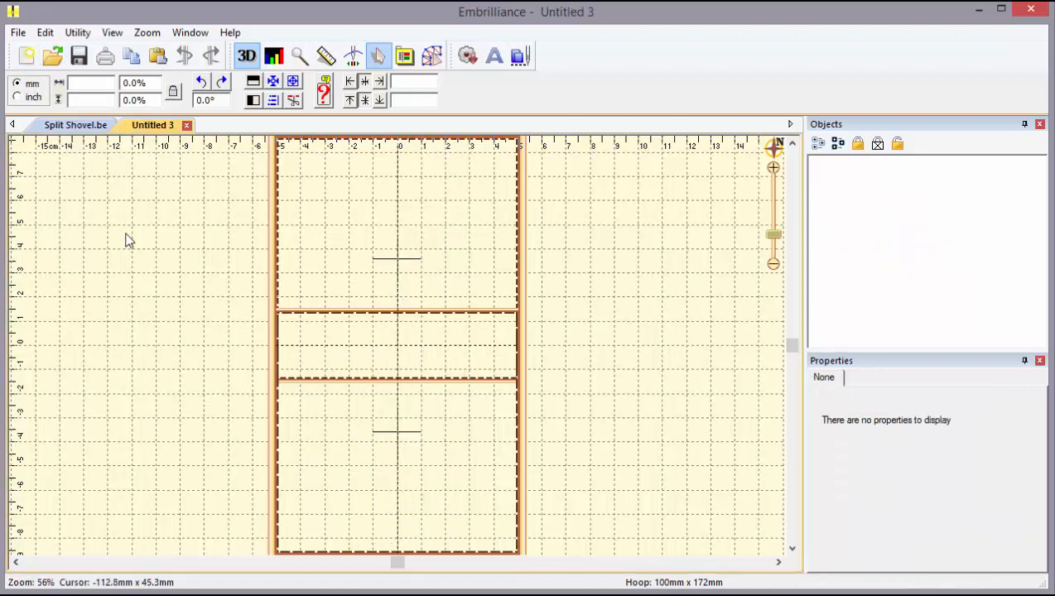
{"action": "left_click", "coordinate": [53, 60]}
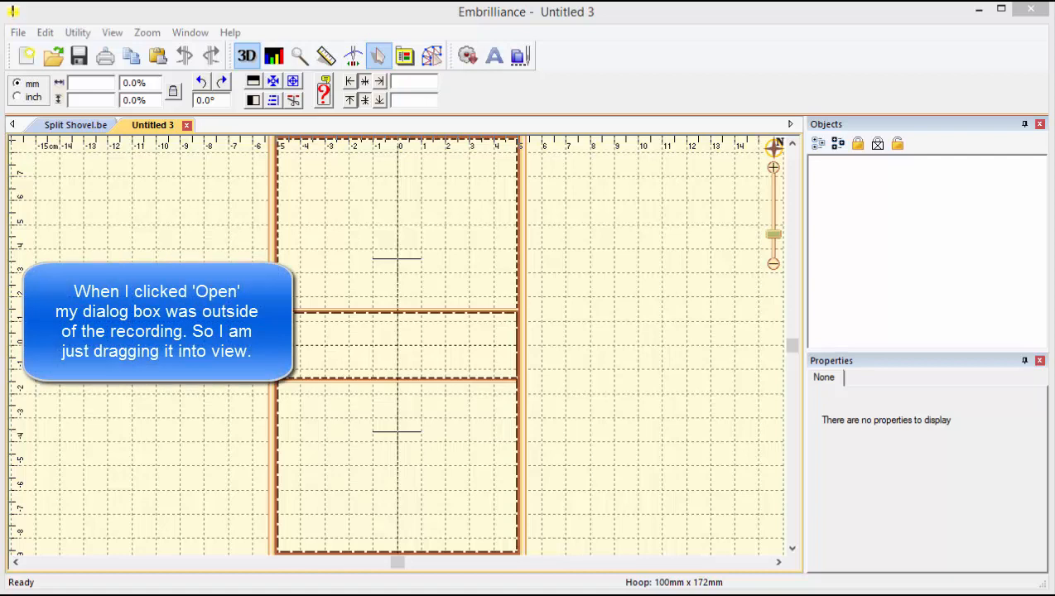
{"action": "left_click_drag", "start_coordinate": [1054, 207], "coordinate": [877, 65]}
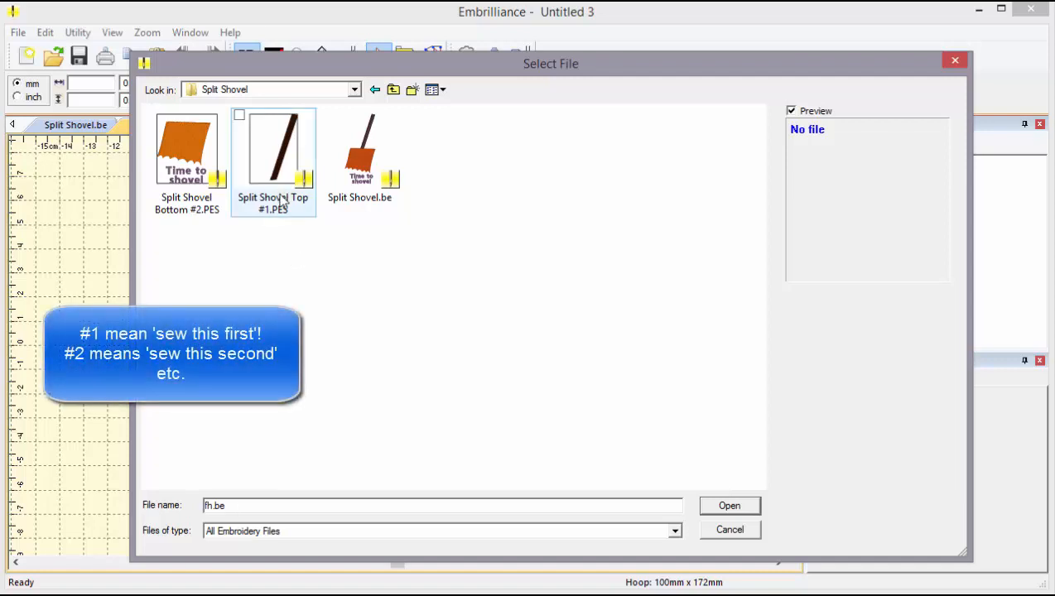
{"action": "left_click", "coordinate": [205, 144]}
{"action": "left_click", "coordinate": [279, 152]}
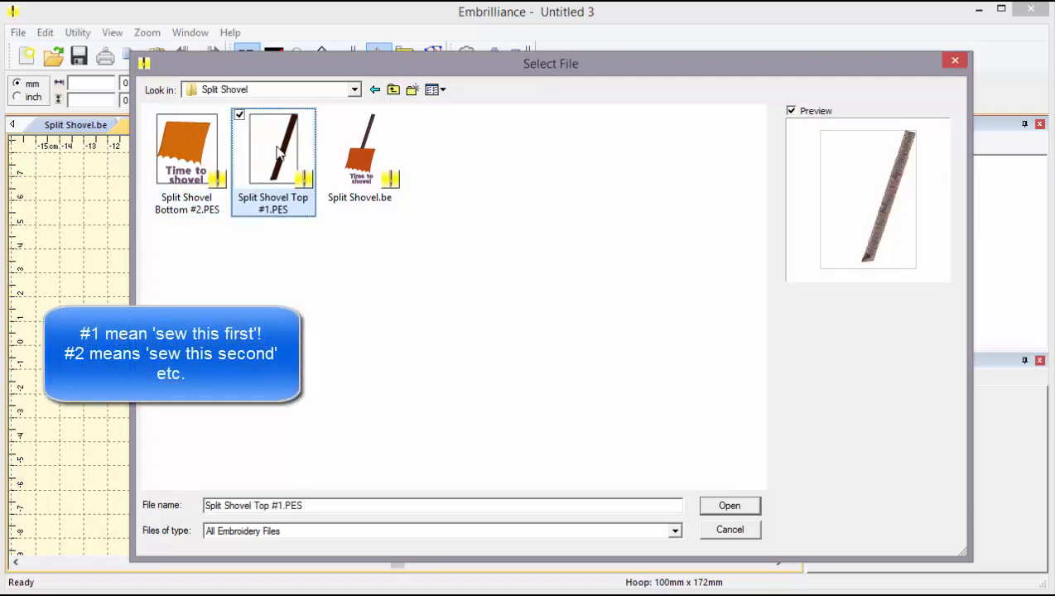
{"action": "left_click", "coordinate": [324, 283]}
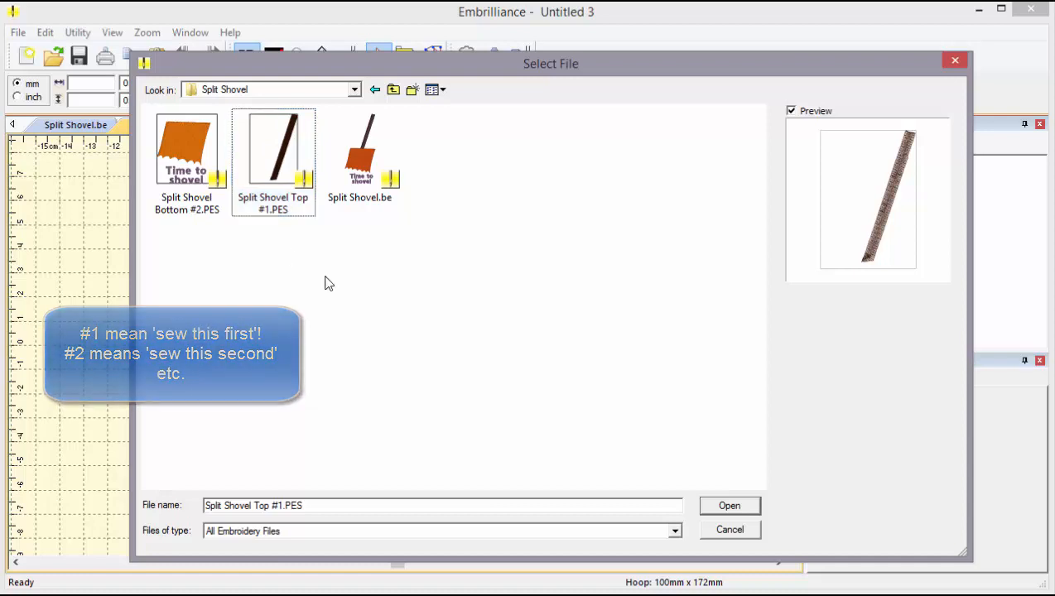
{"action": "left_click", "coordinate": [295, 197]}
{"action": "left_click", "coordinate": [728, 505]}
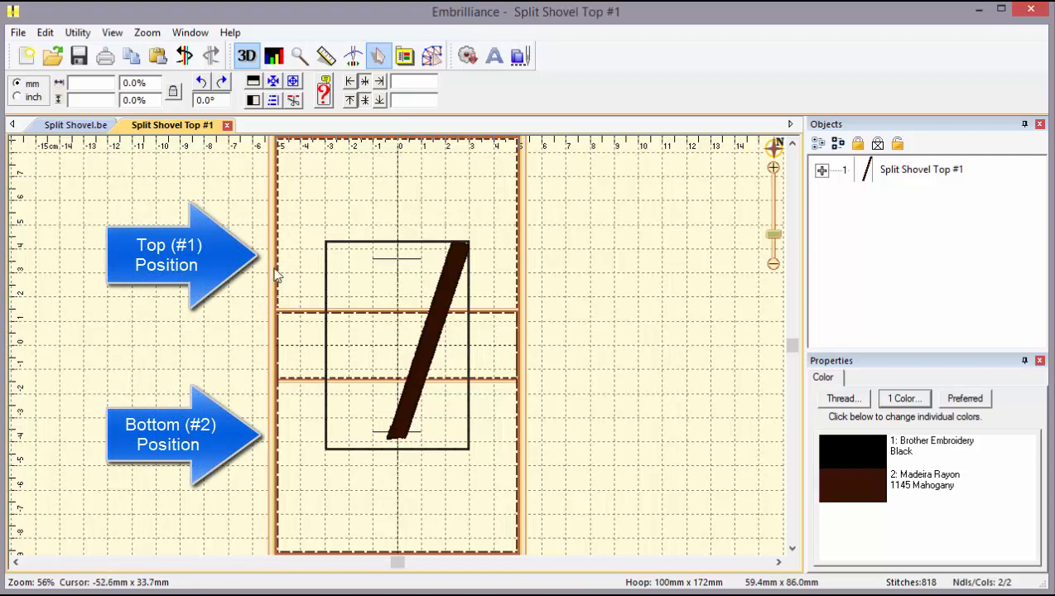
Step: Check the offset between the design centers of the 100 x 172 Large Hoop in the hoop preferences
{"action": "left_click", "coordinate": [432, 343]}
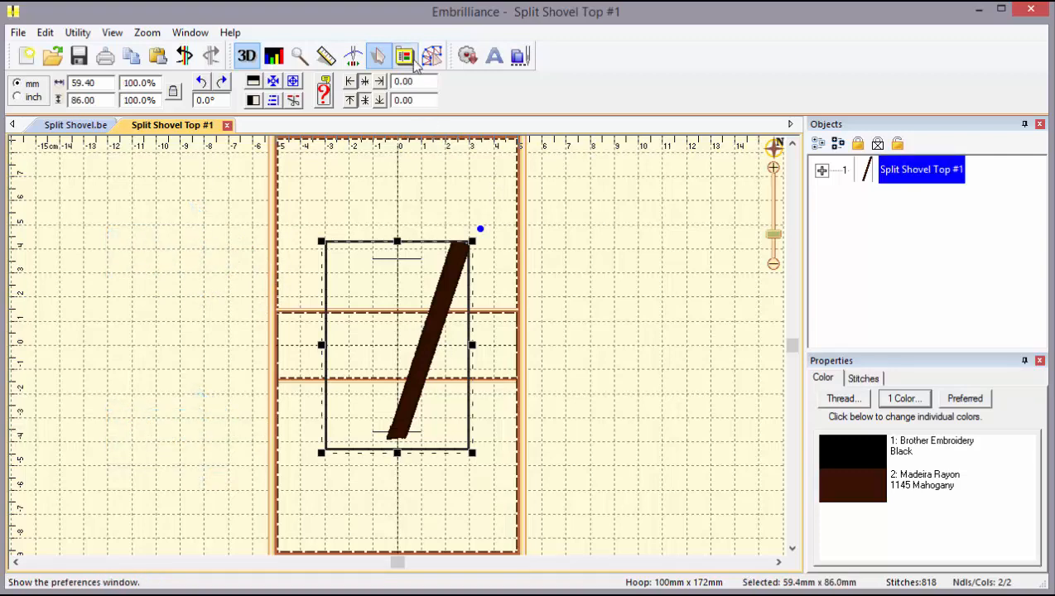
{"action": "left_click", "coordinate": [415, 62]}
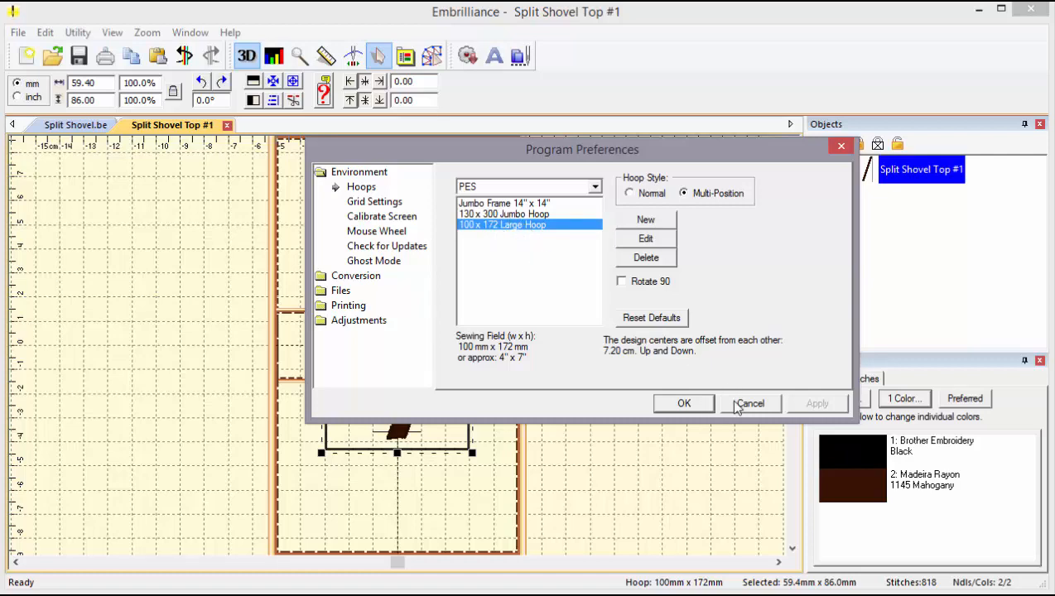
{"action": "left_click", "coordinate": [683, 403]}
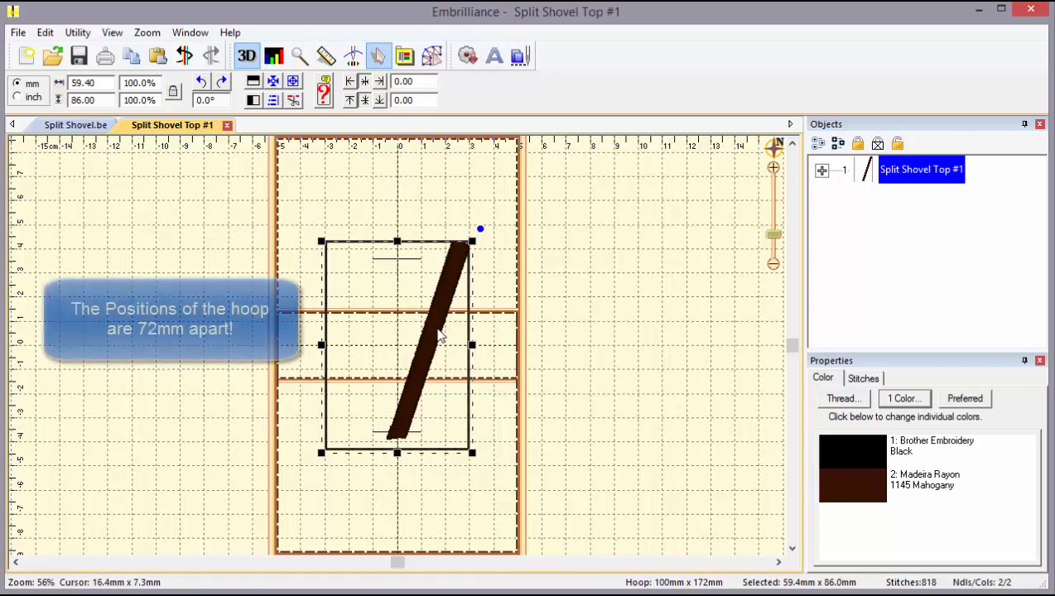
Step: Set the vertical position of the Split Shovel Top #1 design to 36 mm
{"action": "key", "text": "Escape"}
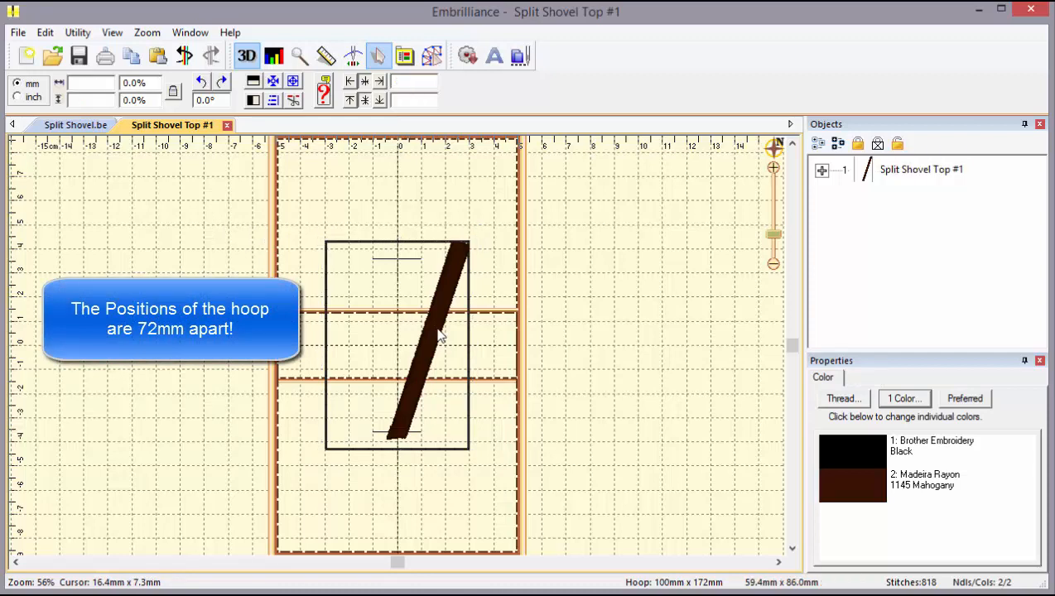
{"action": "left_click", "coordinate": [439, 335]}
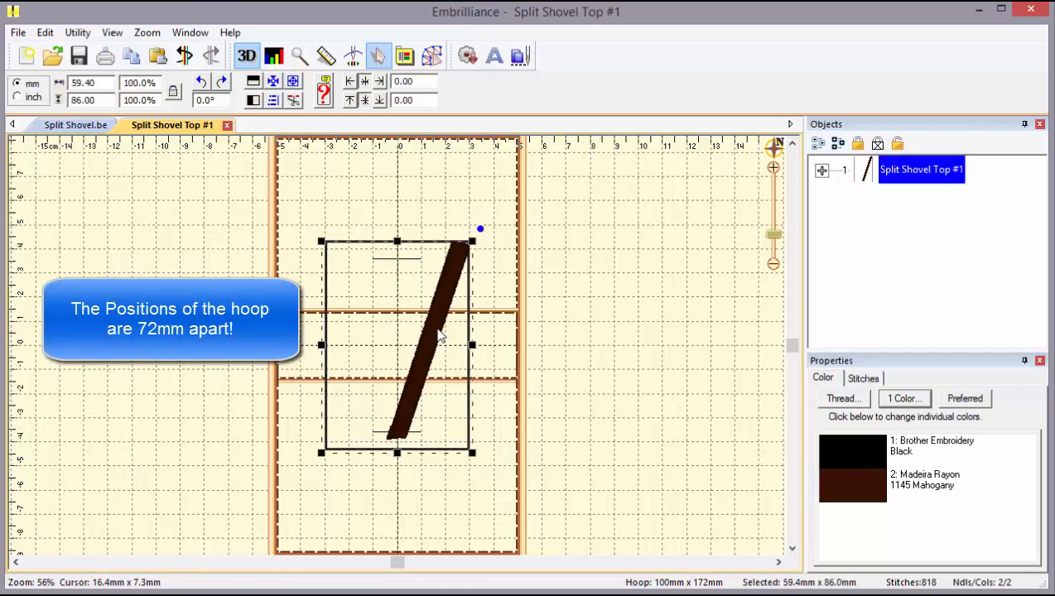
{"action": "left_click", "coordinate": [415, 100]}
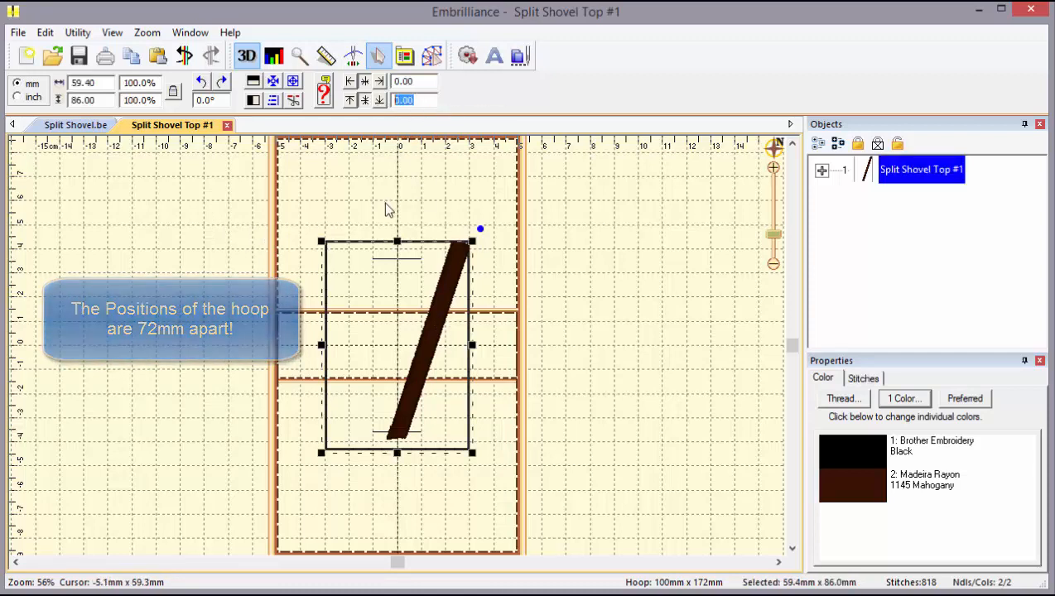
{"action": "type", "text": "36"}
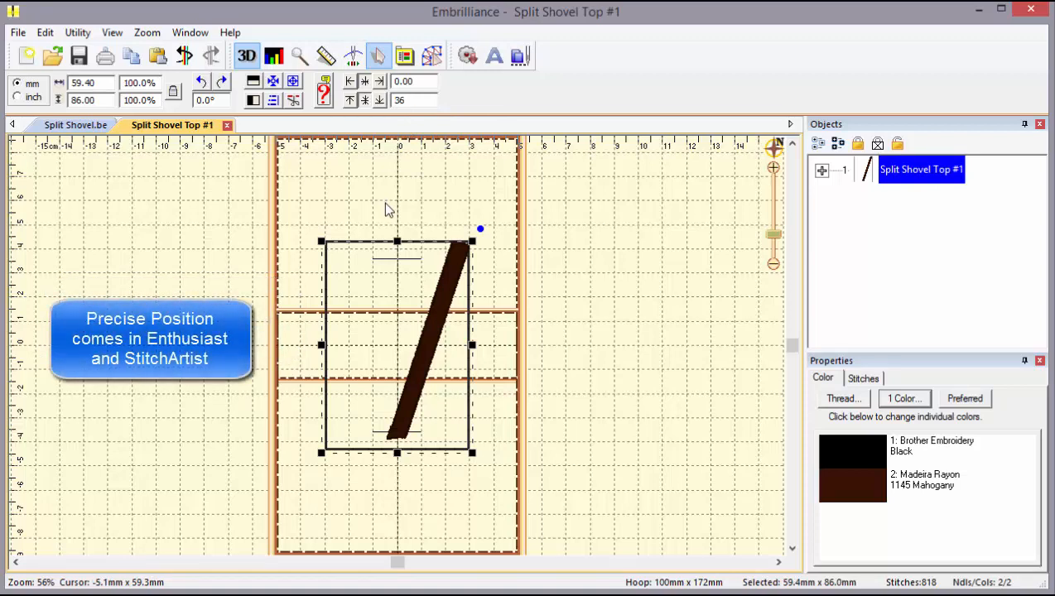
{"action": "key", "text": "Return"}
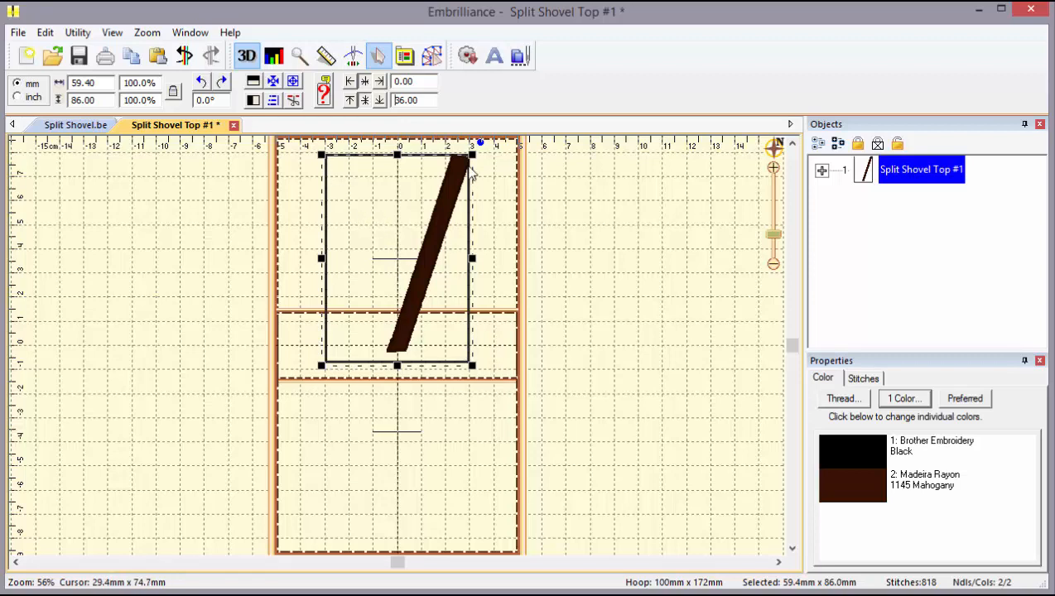
Step: Open "Split Shovel Bottom #2.PES" from the Split Shovel folder and copy its design into the Split Shovel Top #1 page
{"action": "left_click", "coordinate": [53, 55]}
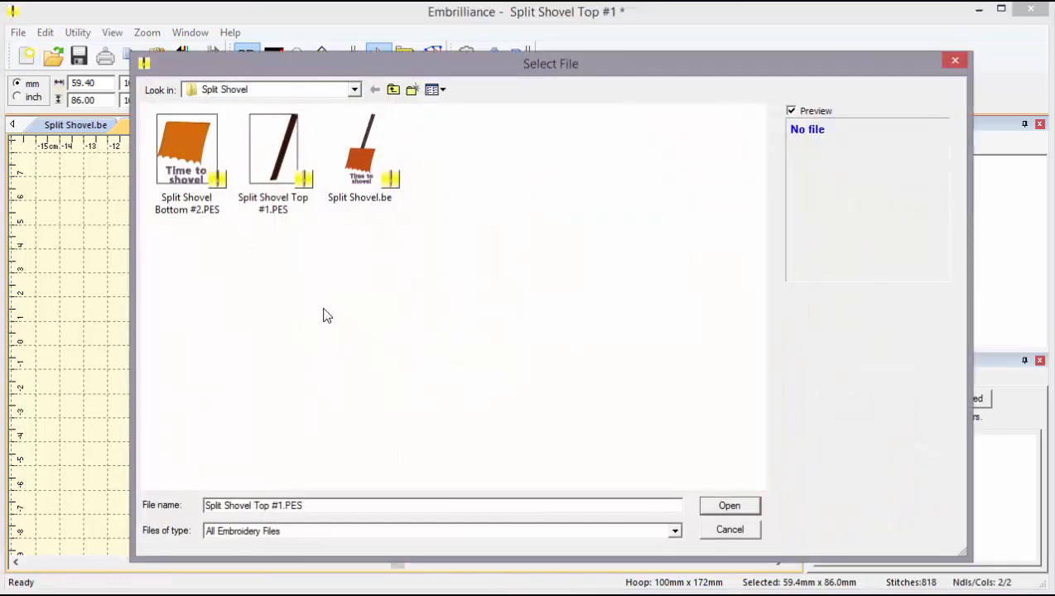
{"action": "left_click", "coordinate": [192, 176]}
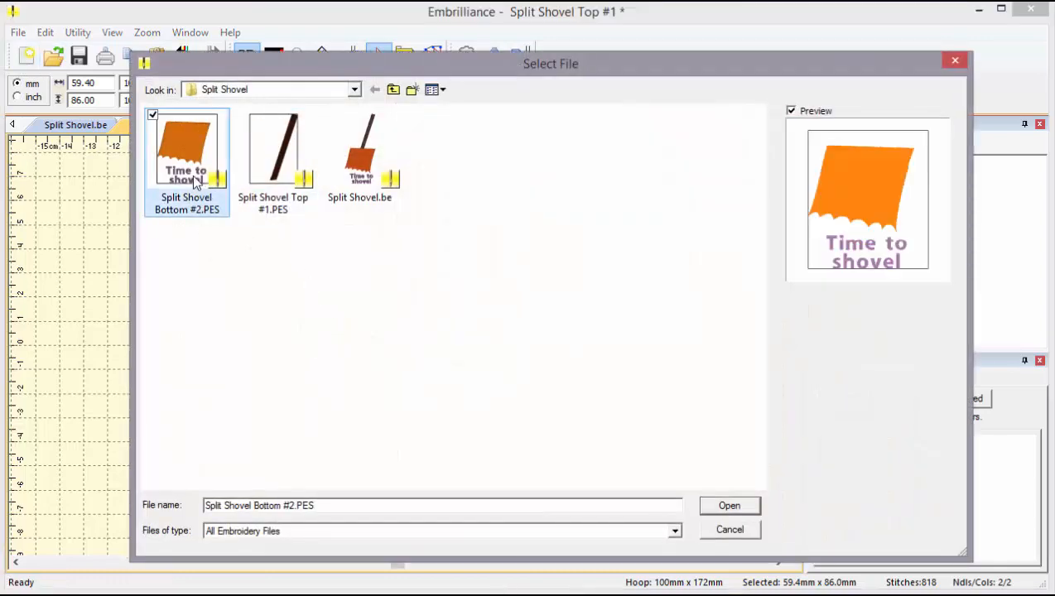
{"action": "left_click", "coordinate": [728, 506]}
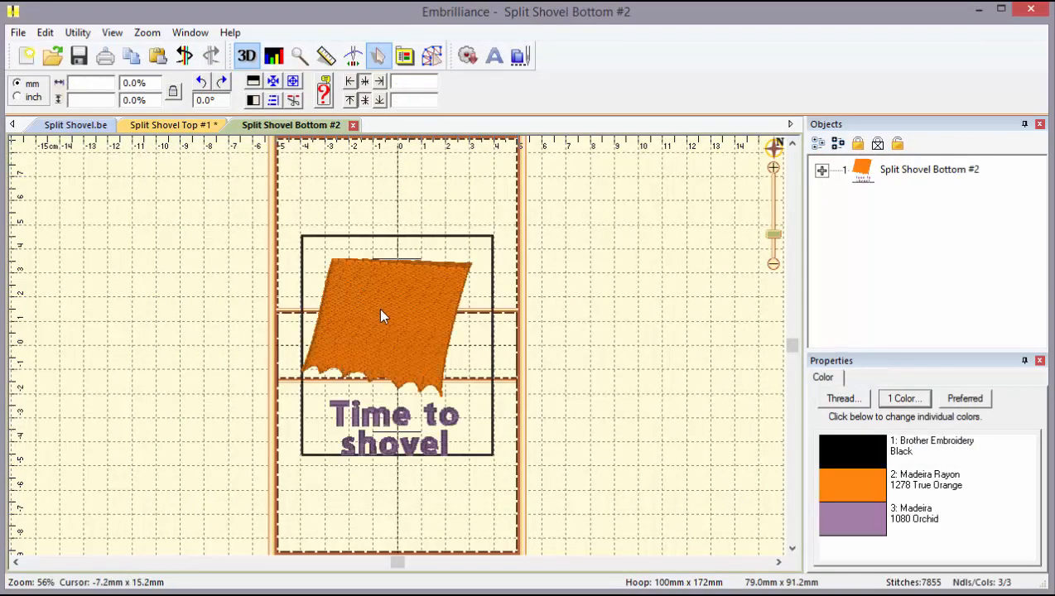
{"action": "left_click", "coordinate": [380, 312]}
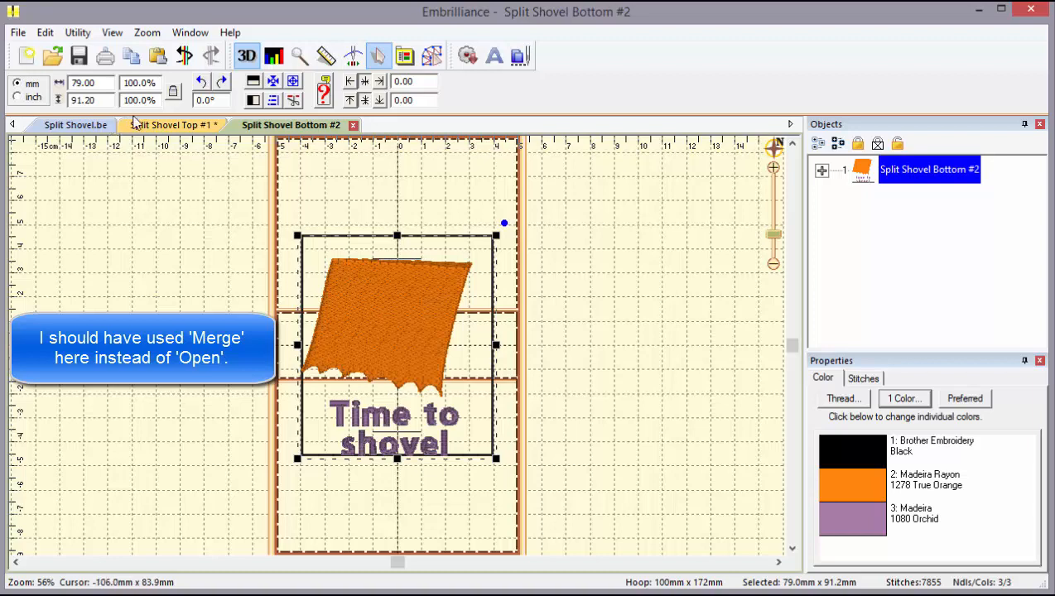
{"action": "left_click", "coordinate": [164, 125]}
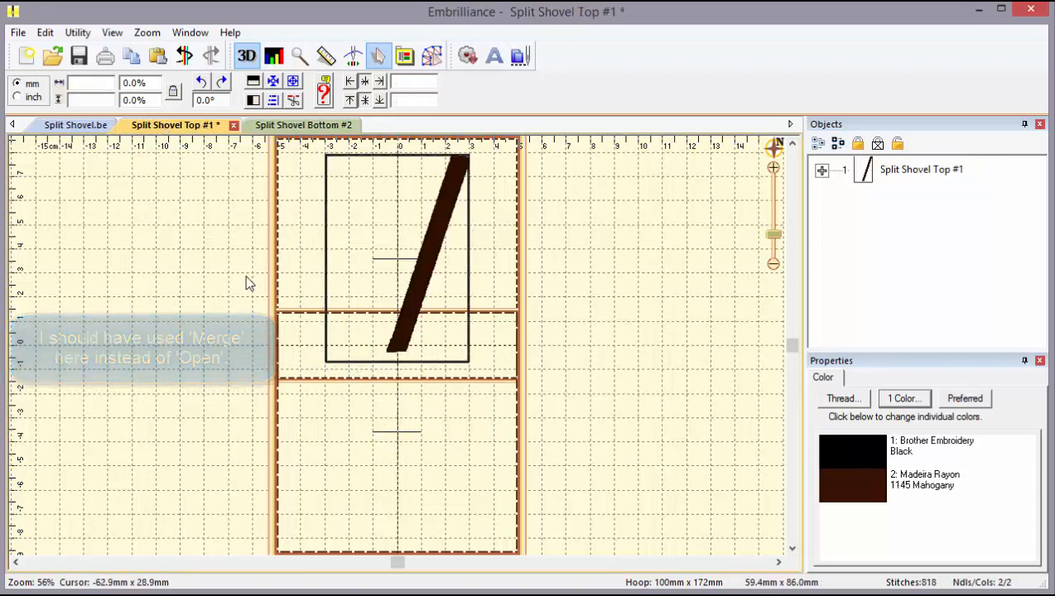
{"action": "key", "text": "ctrl+v"}
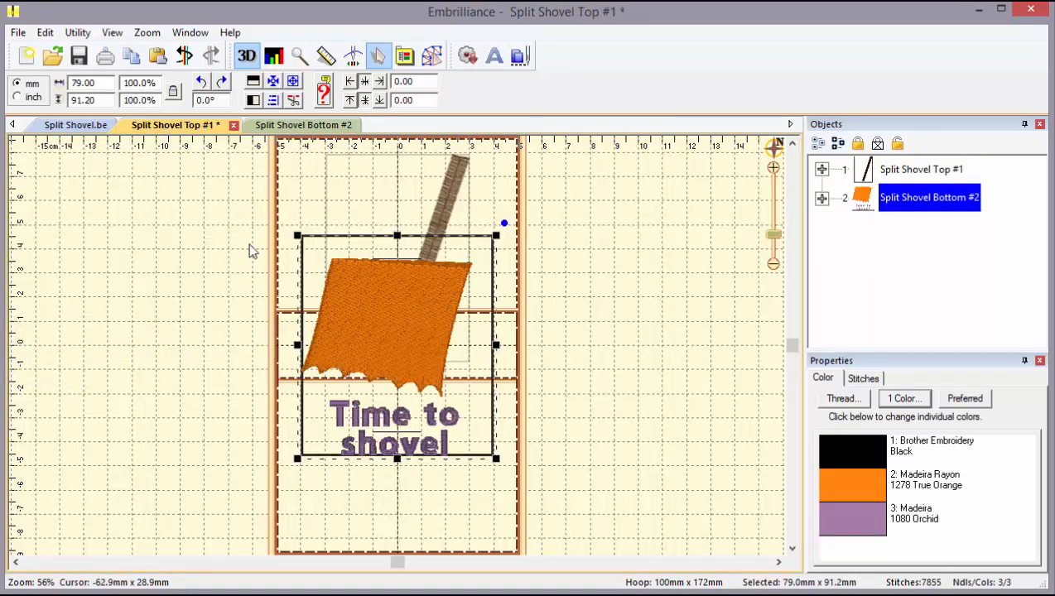
Step: Set the vertical position of the pasted Split Shovel Bottom #2 design to -36 mm and return to the Split Shovel.be page to compare
{"action": "left_click", "coordinate": [397, 101]}
{"action": "type", "text": "-36"}
{"action": "key", "text": "Return"}
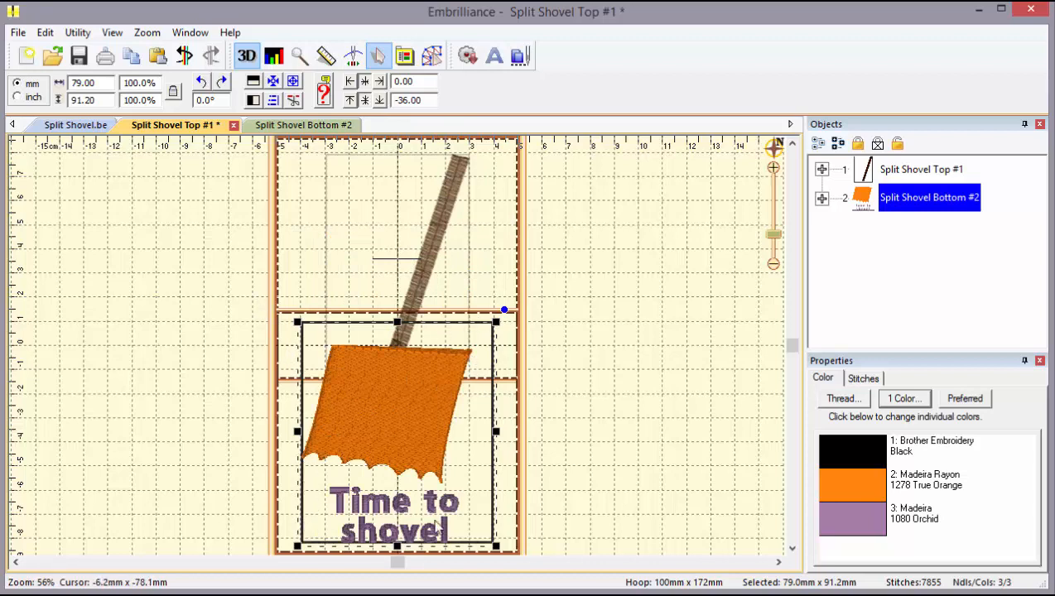
{"action": "left_click", "coordinate": [574, 420]}
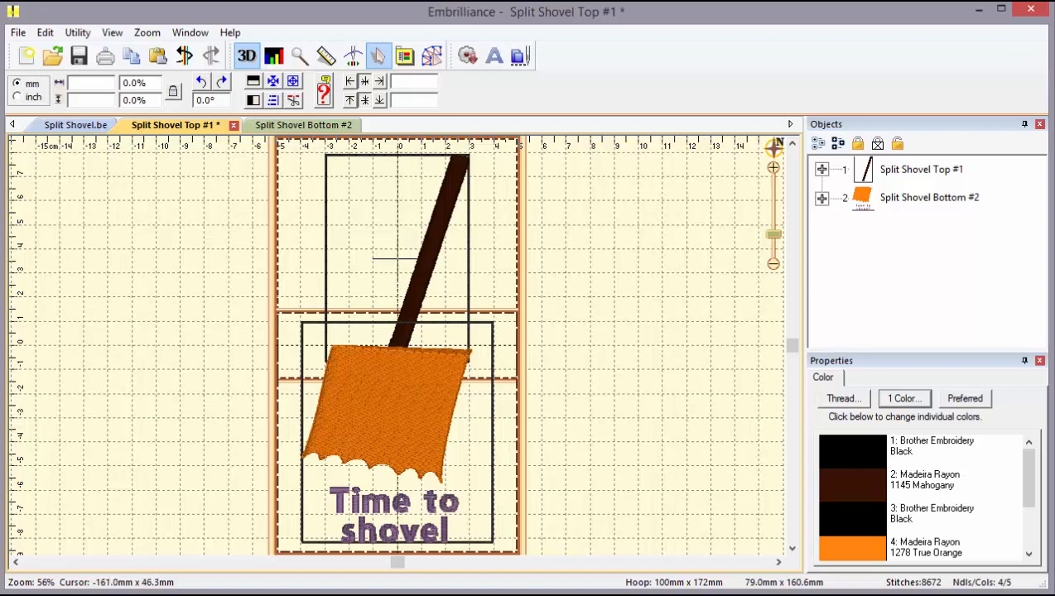
{"action": "left_click", "coordinate": [54, 124]}
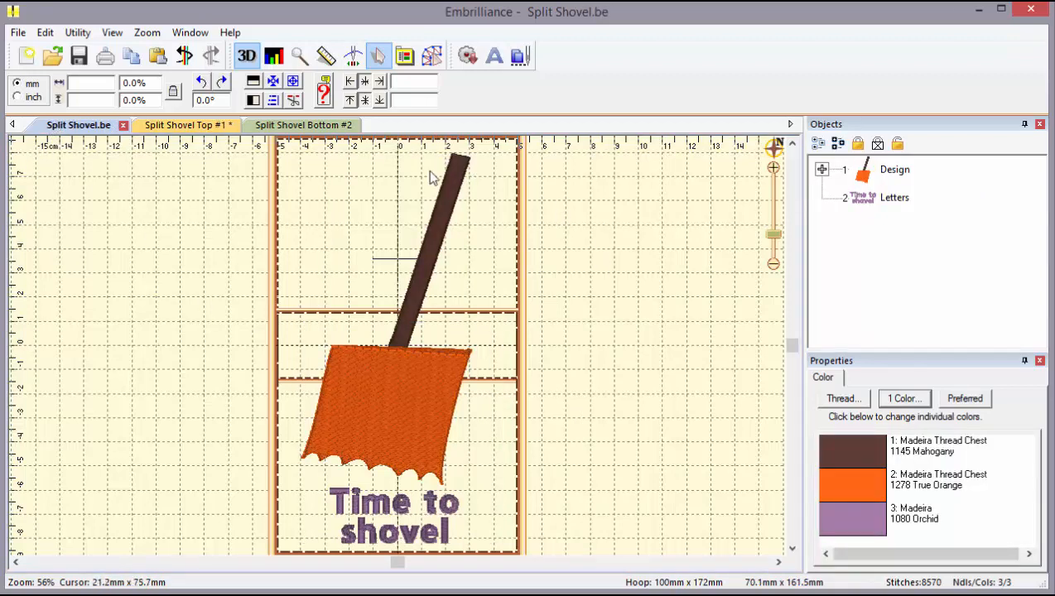